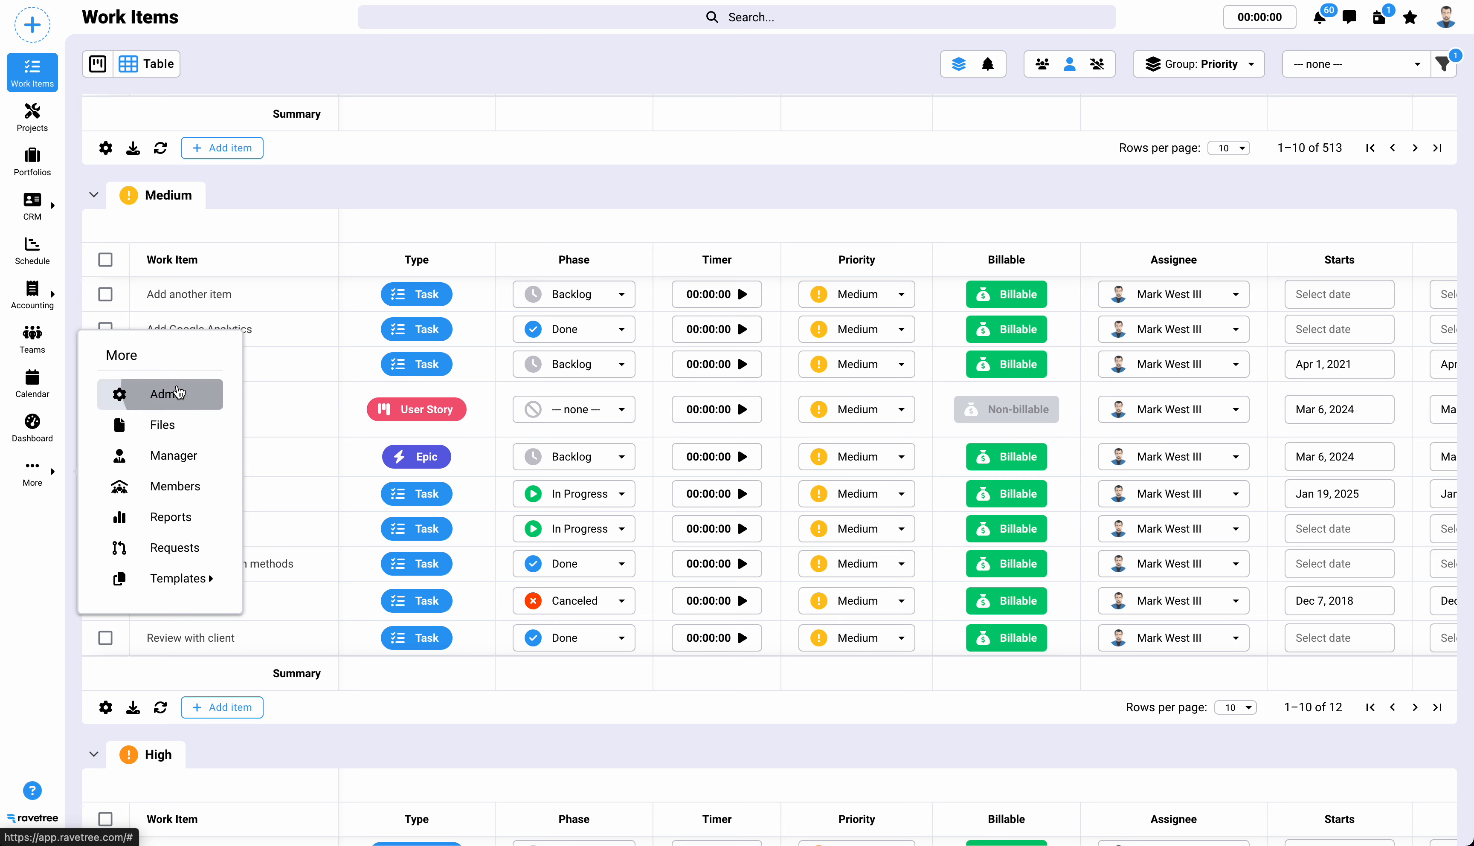
# Open the Work Item Types administration settings and focus the Bug type's singular and plural name fields
pyautogui.scroll(-1, 189, 639)
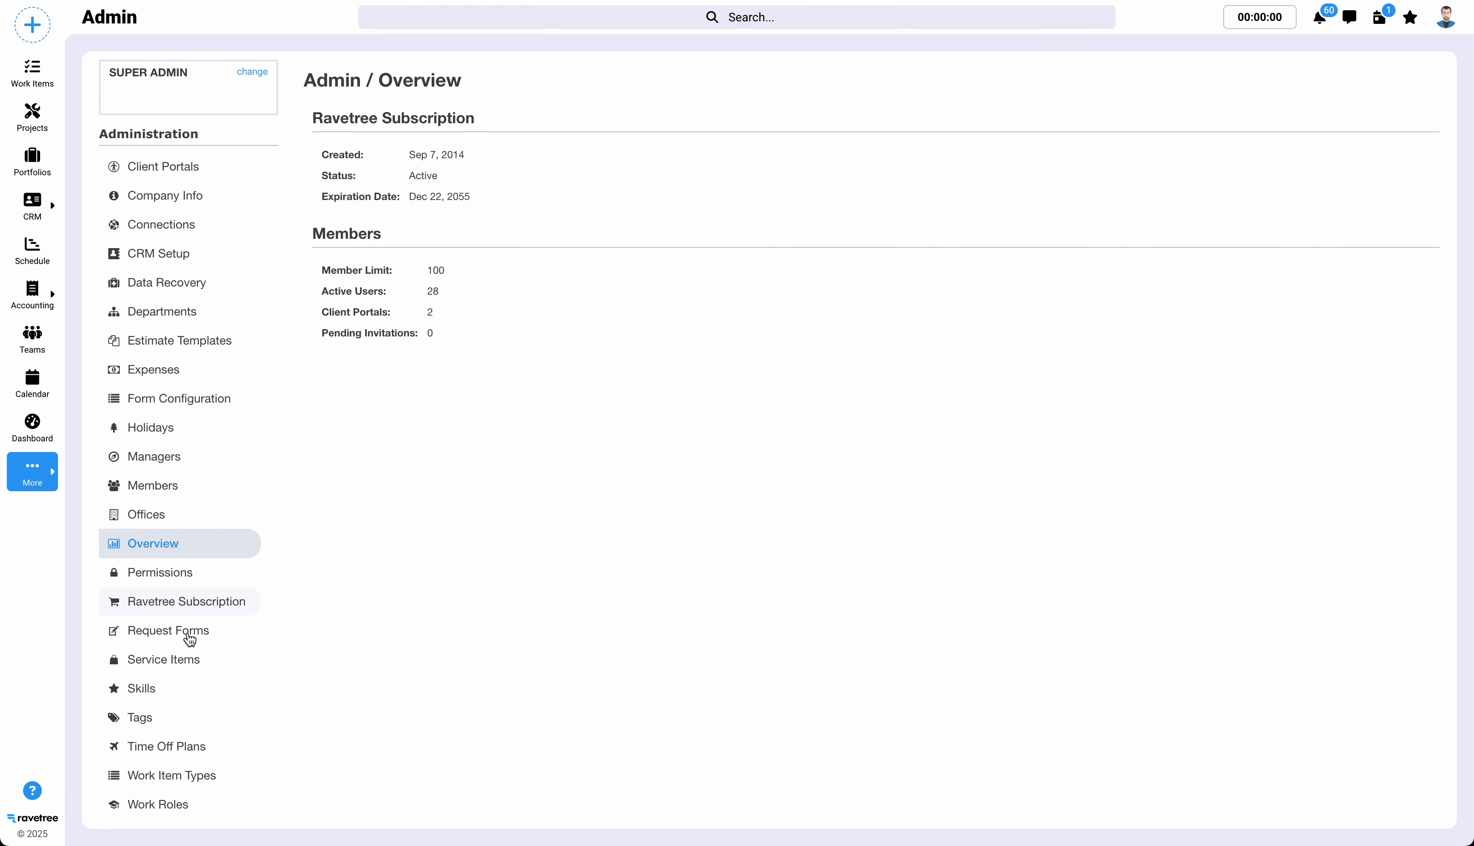
pyautogui.click(156, 778)
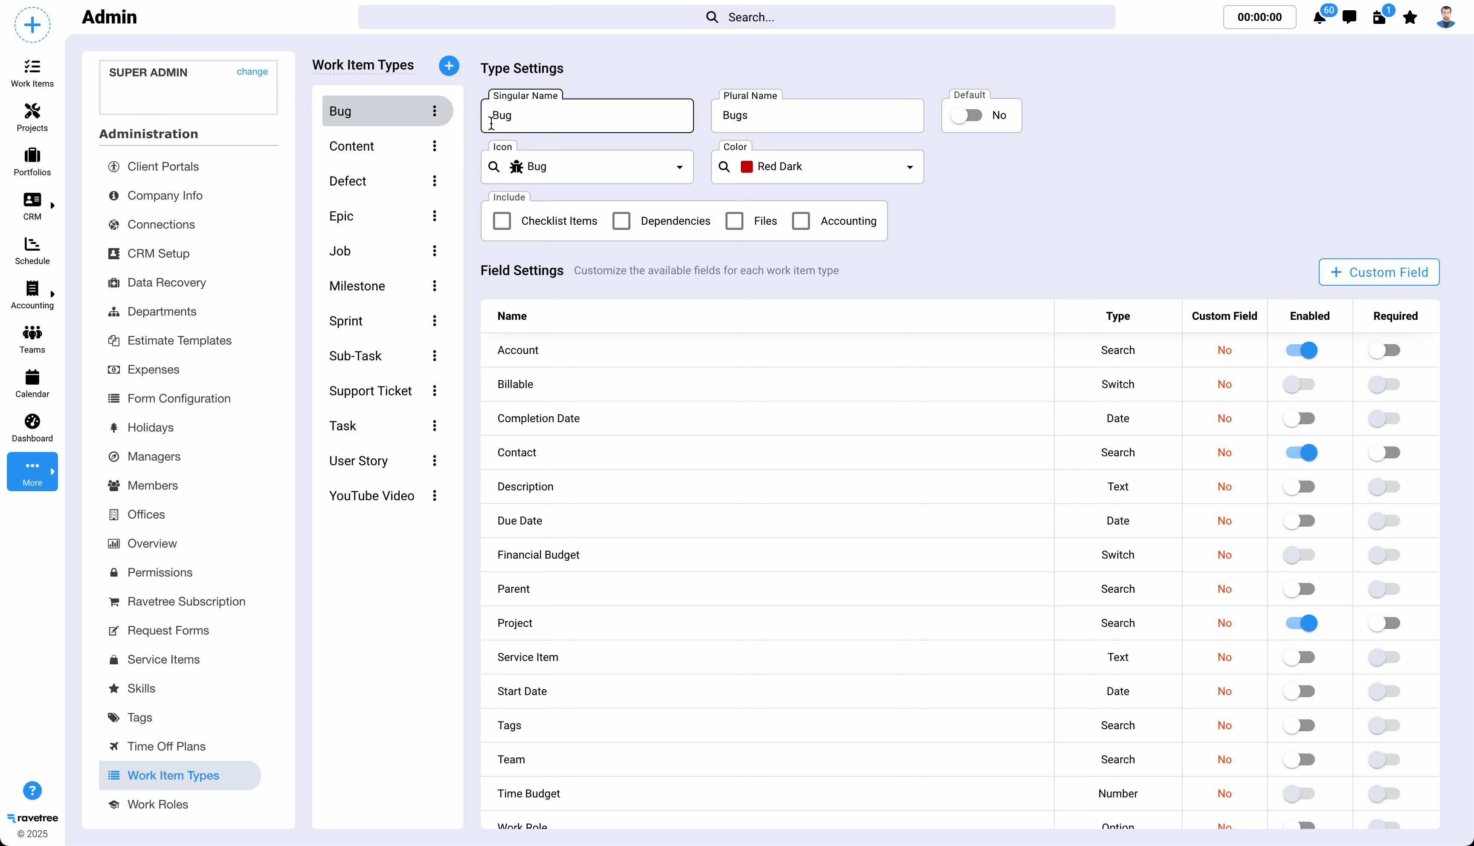
pyautogui.click(518, 116)
pyautogui.click(747, 117)
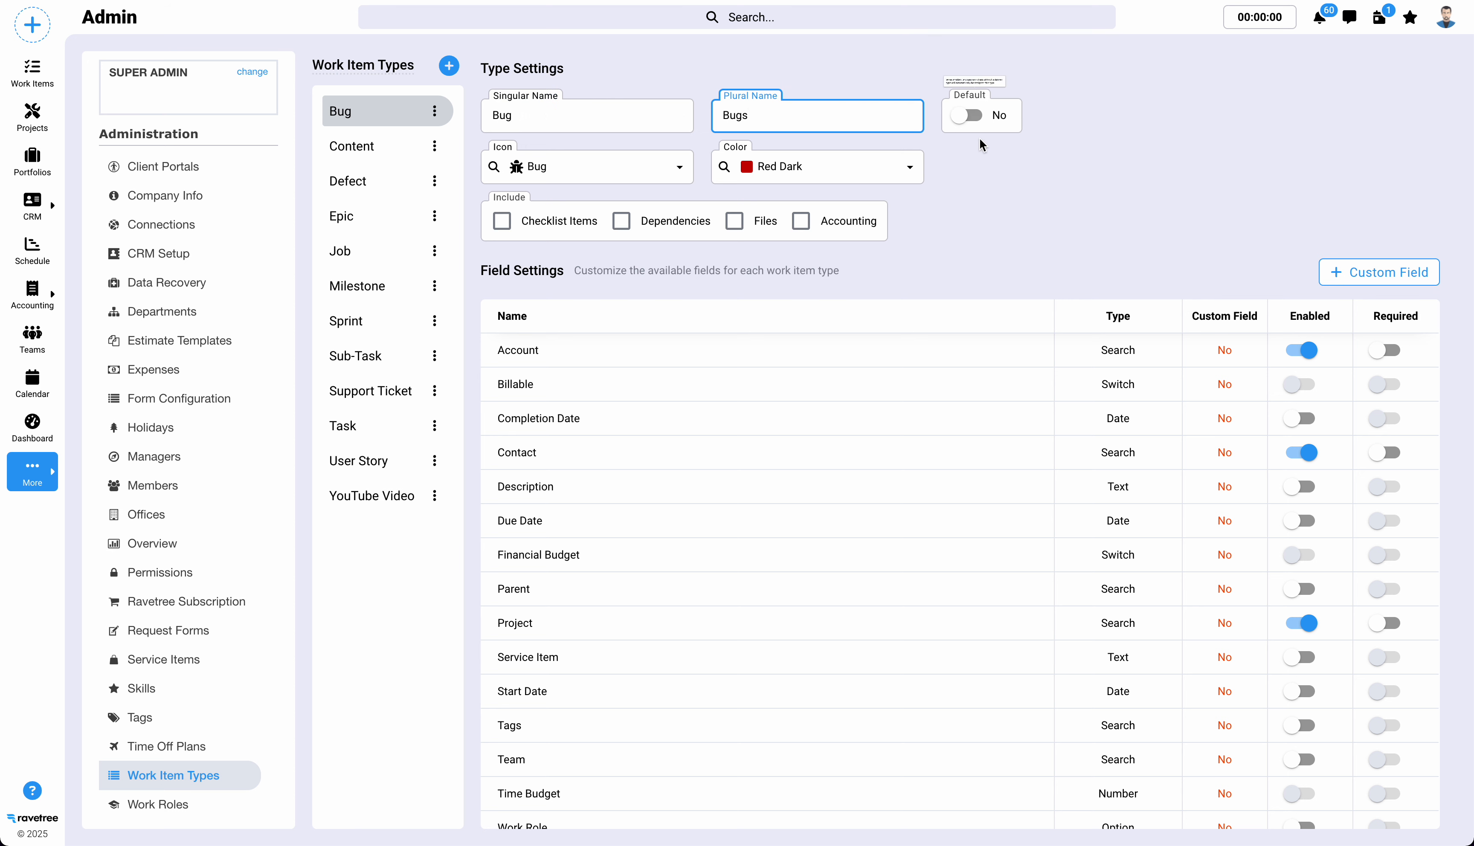
# Open a new work item form to examine its work item type selector, and close the form without saving
pyautogui.click(34, 25)
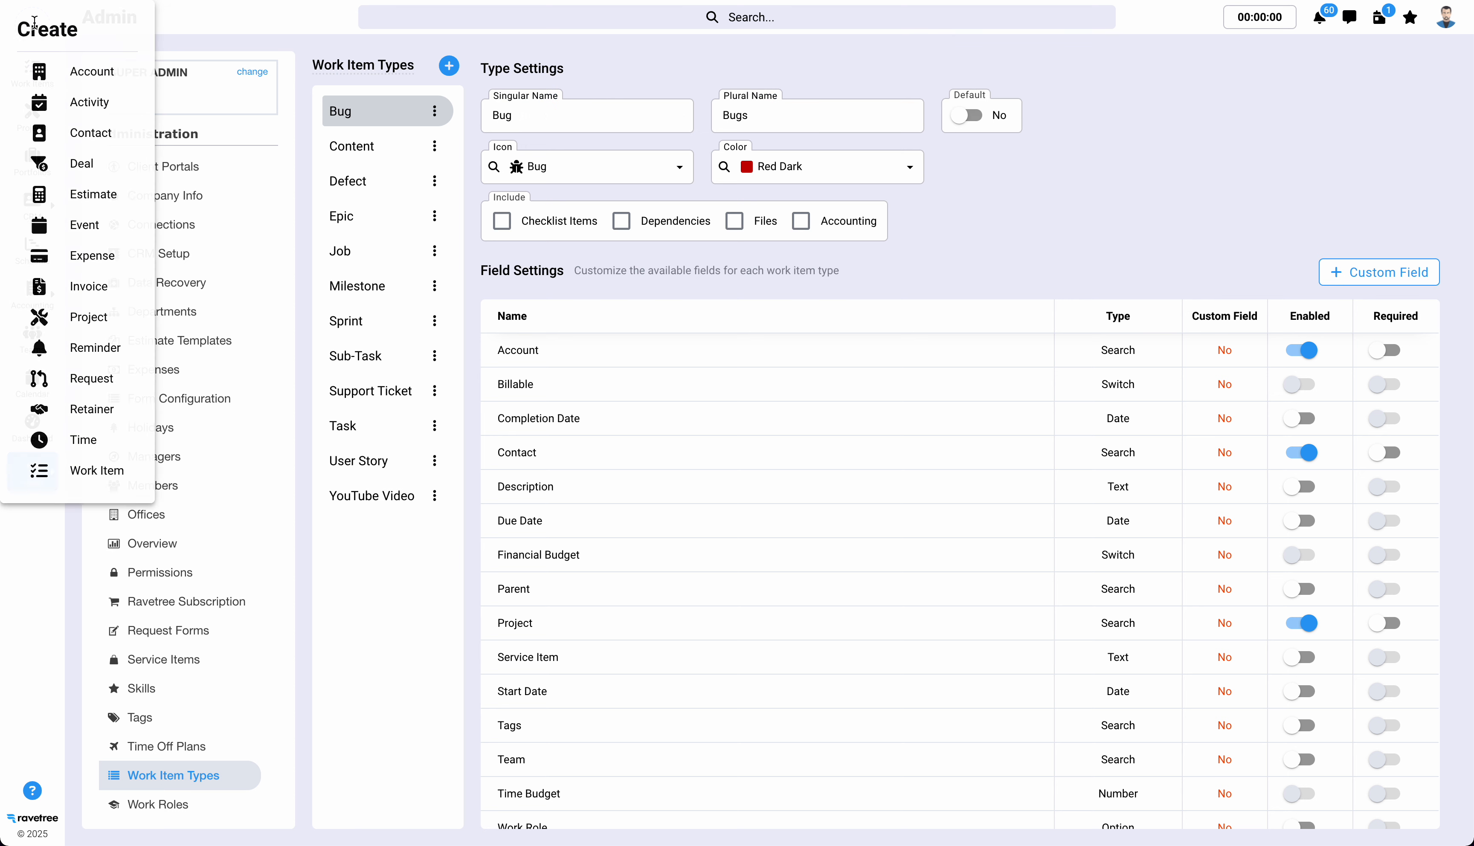
pyautogui.click(117, 468)
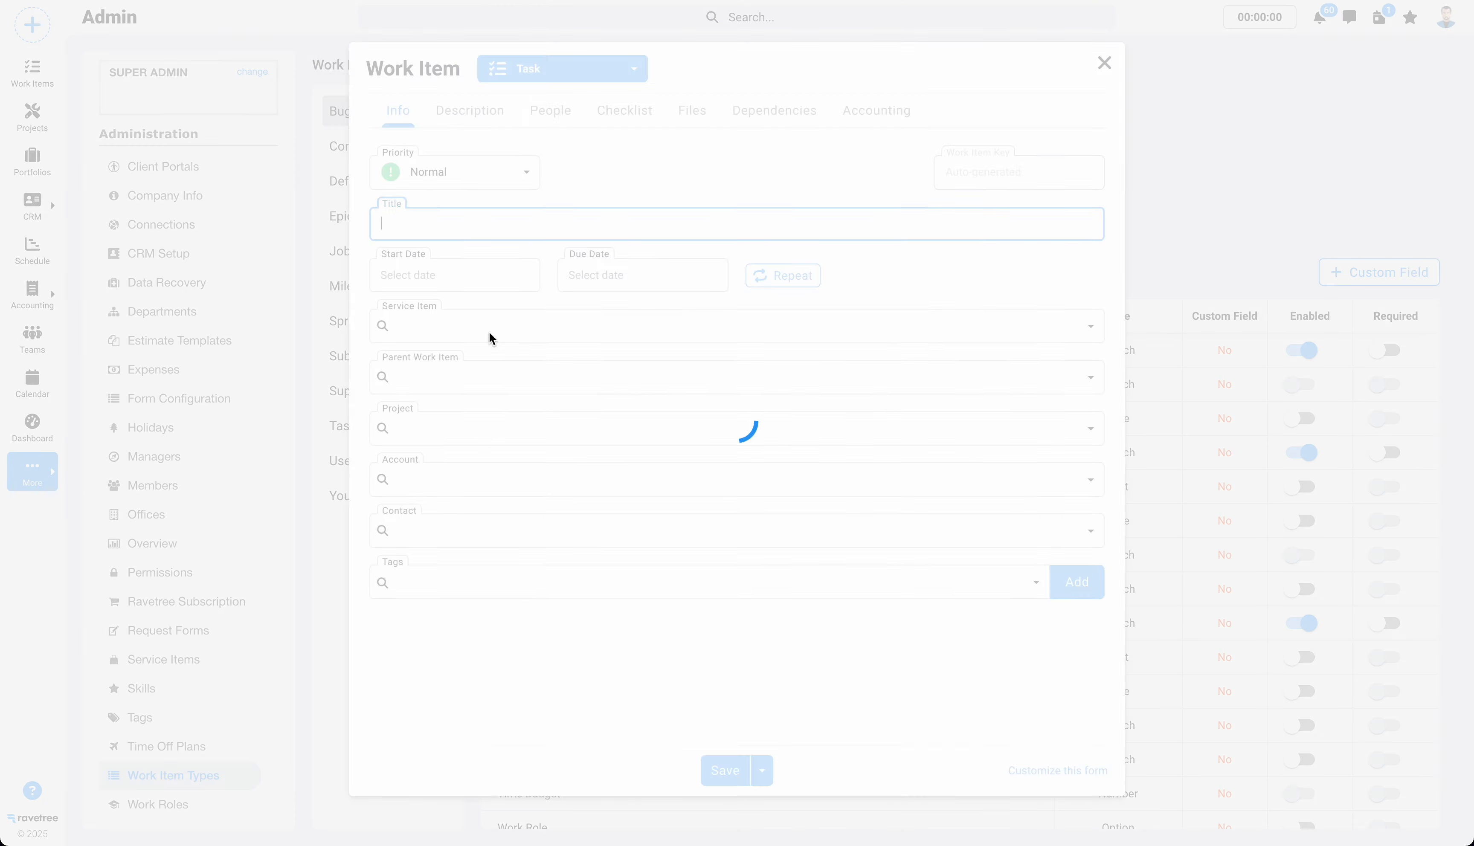
pyautogui.click(567, 75)
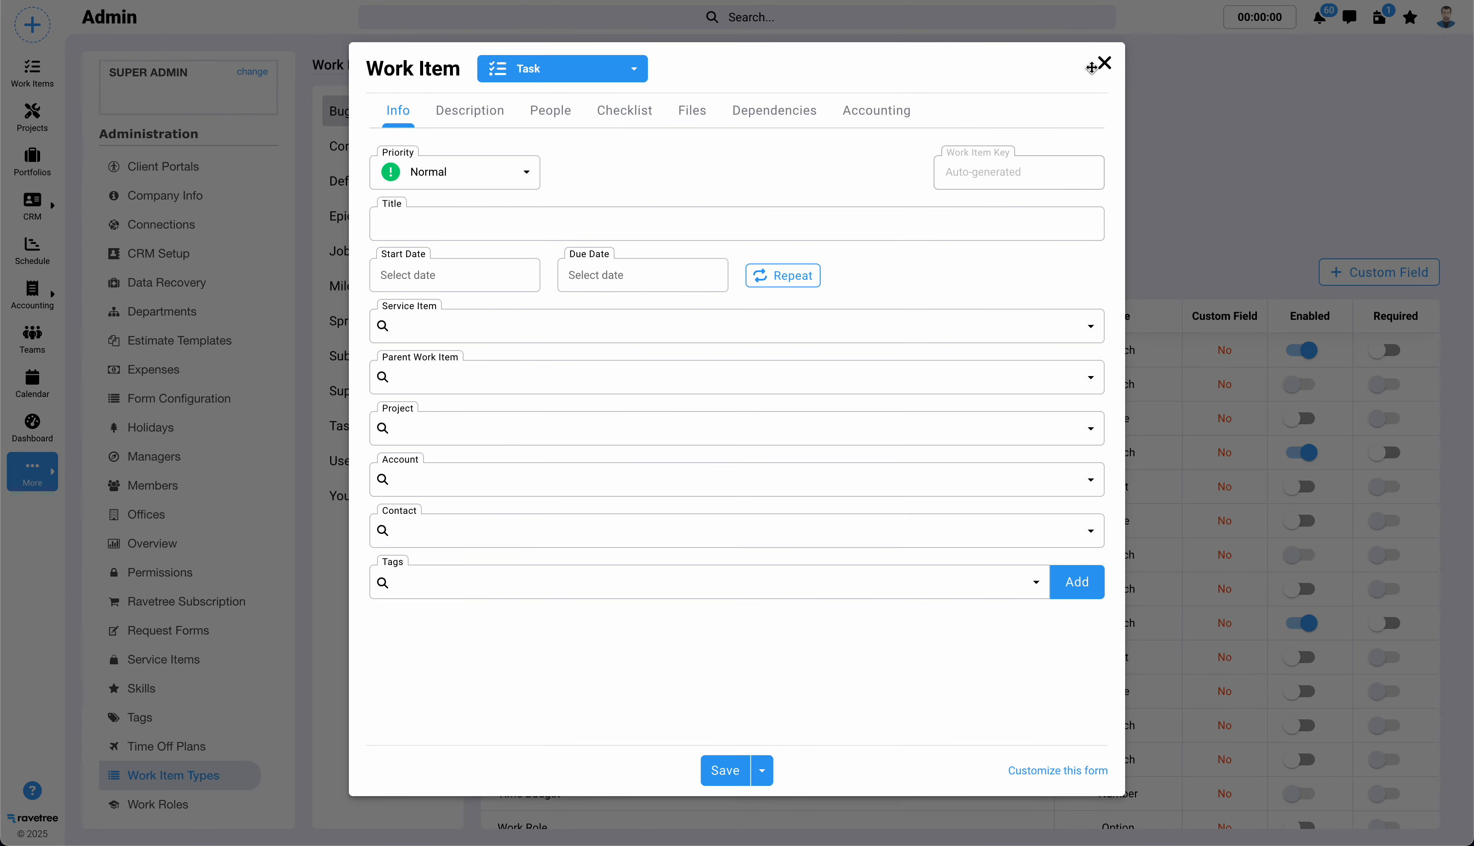
pyautogui.click(1103, 62)
# Examine the icons available for the Bug work item type without choosing a different one
pyautogui.click(583, 168)
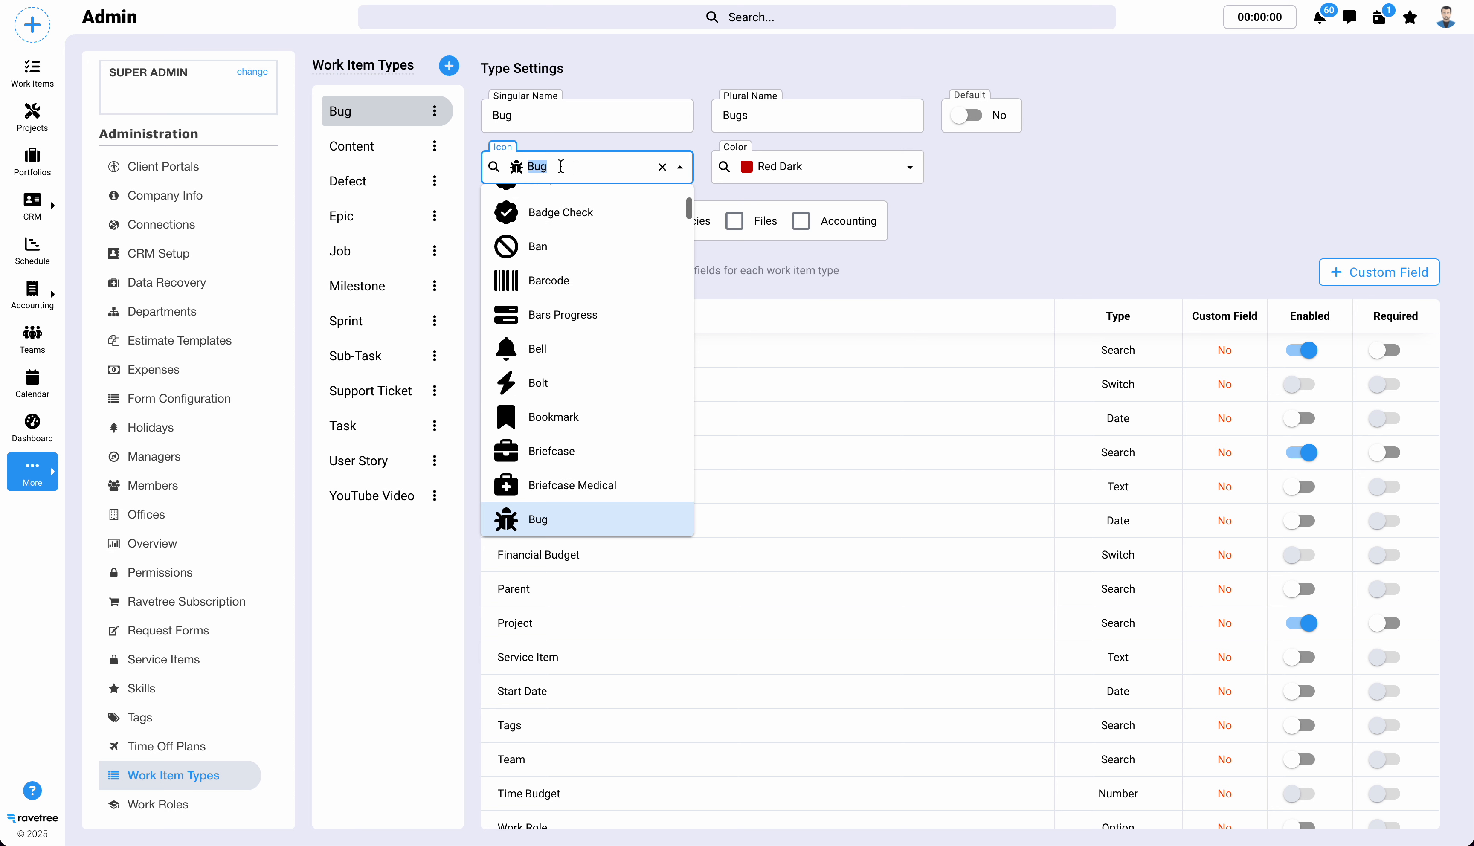
pyautogui.scroll(-3, 574, 290)
pyautogui.scroll(3, 573, 290)
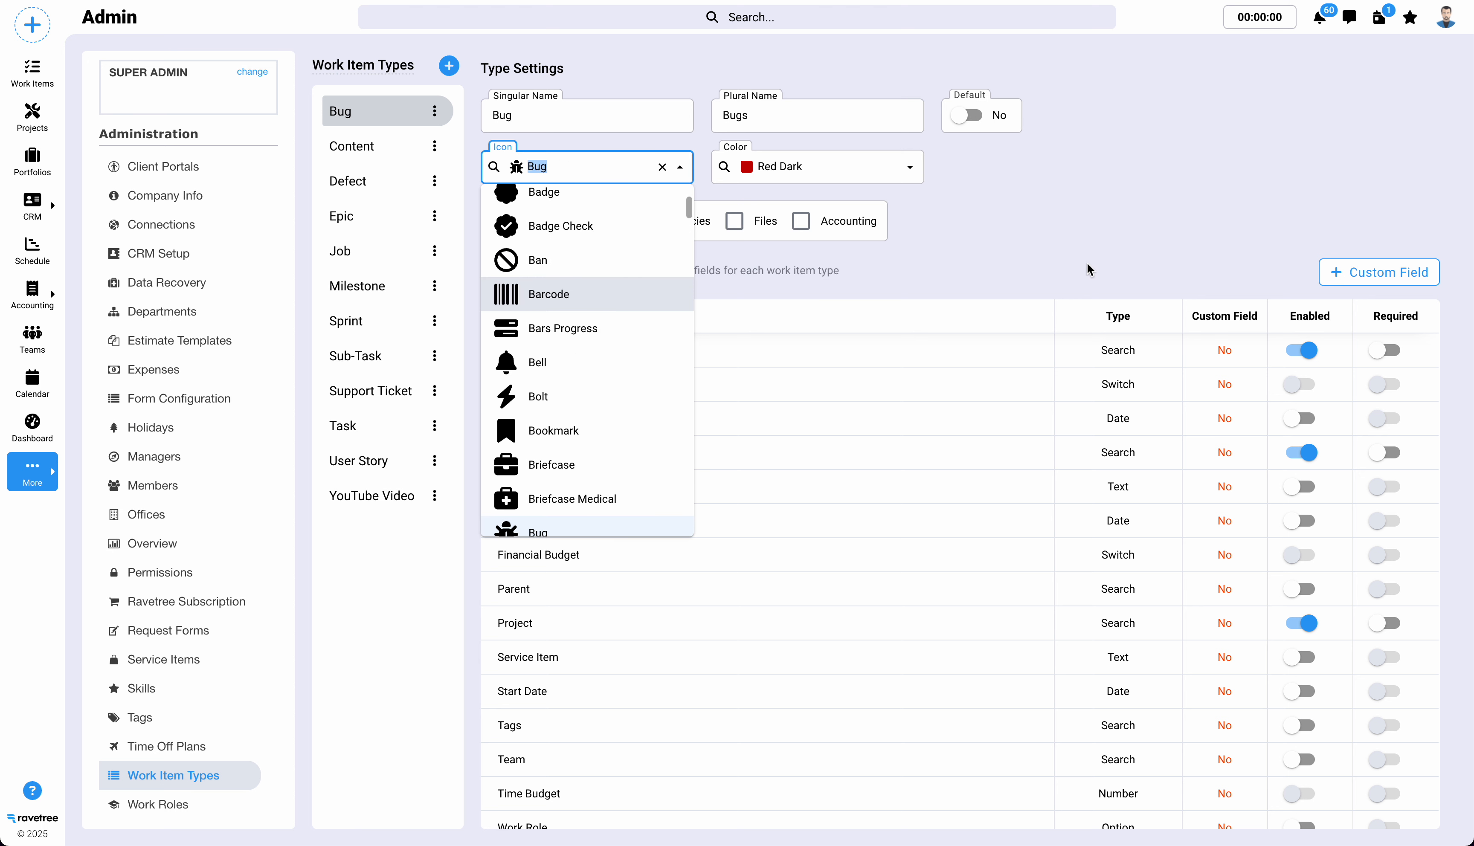
pyautogui.click(999, 237)
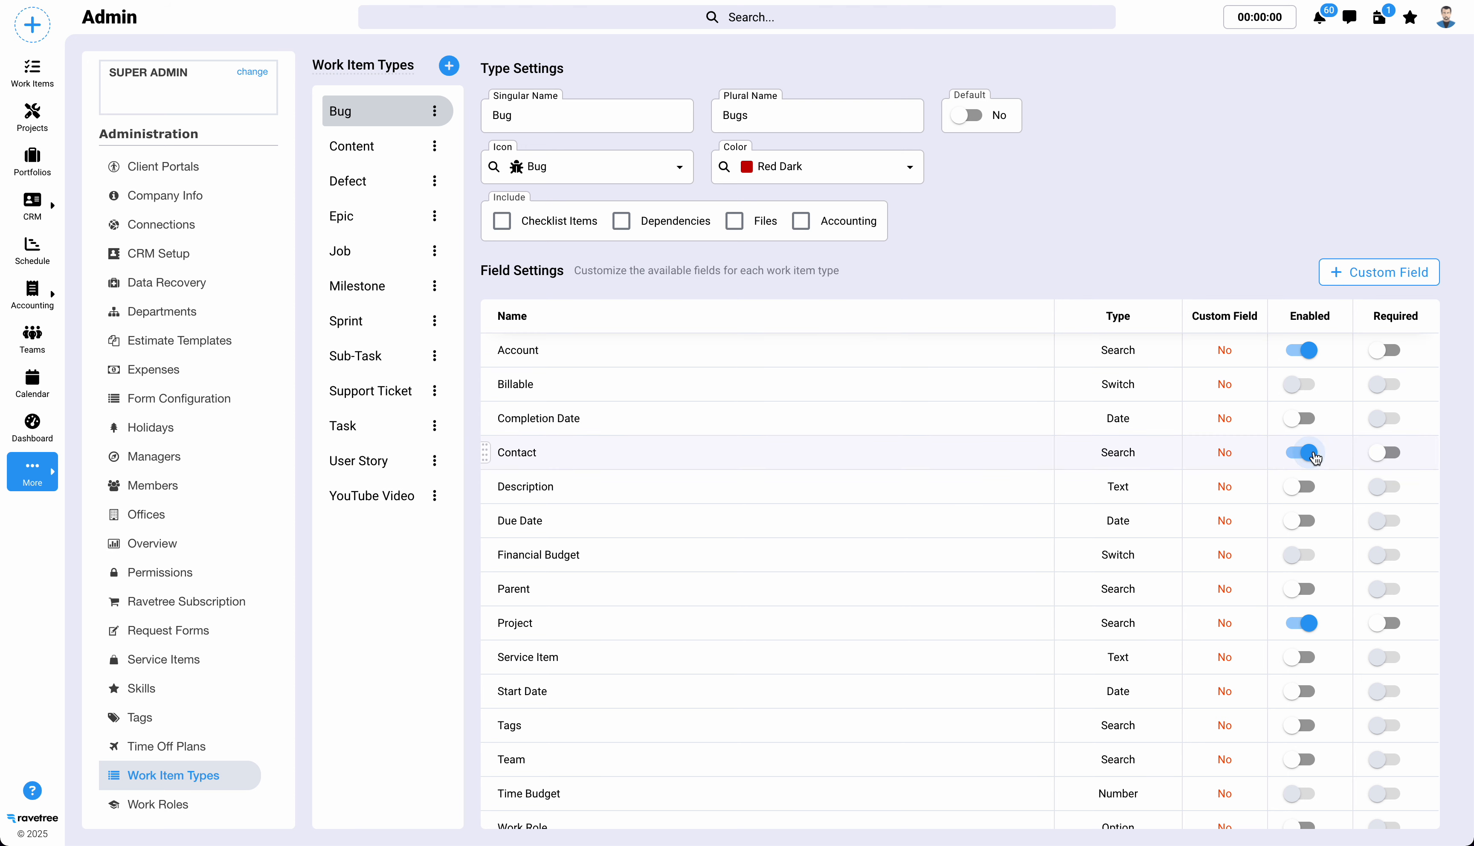
# Examine the full list of fields that can be enabled or required for the Bug type
pyautogui.scroll(-1, 1395, 459)
pyautogui.scroll(-5, 1395, 459)
pyautogui.scroll(6, 1395, 457)
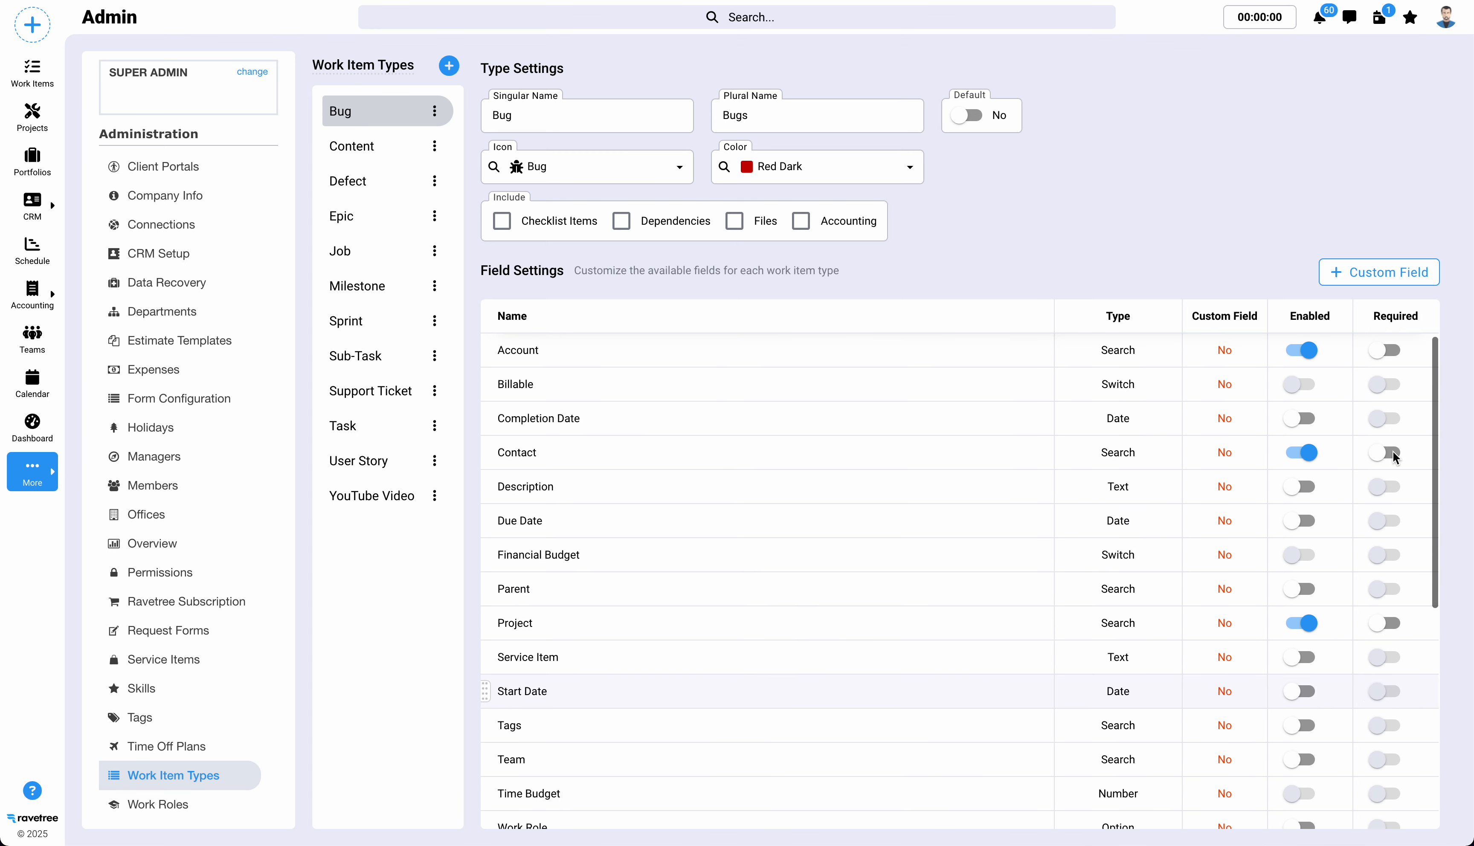
# Start a custom field for the Bug type, review the field types, preview Checkbox, and close it without saving
pyautogui.click(1366, 275)
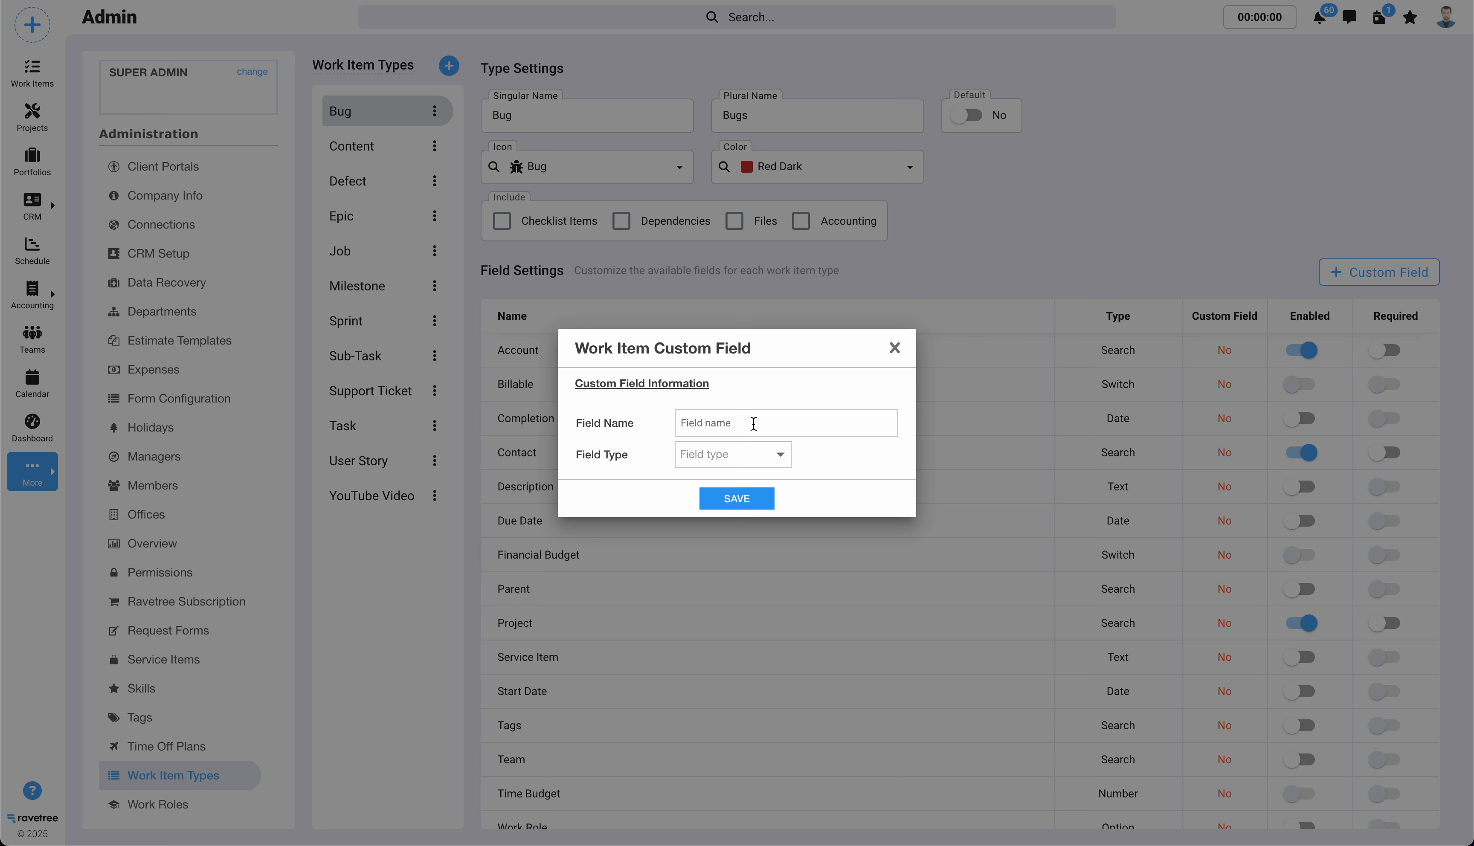
pyautogui.click(786, 457)
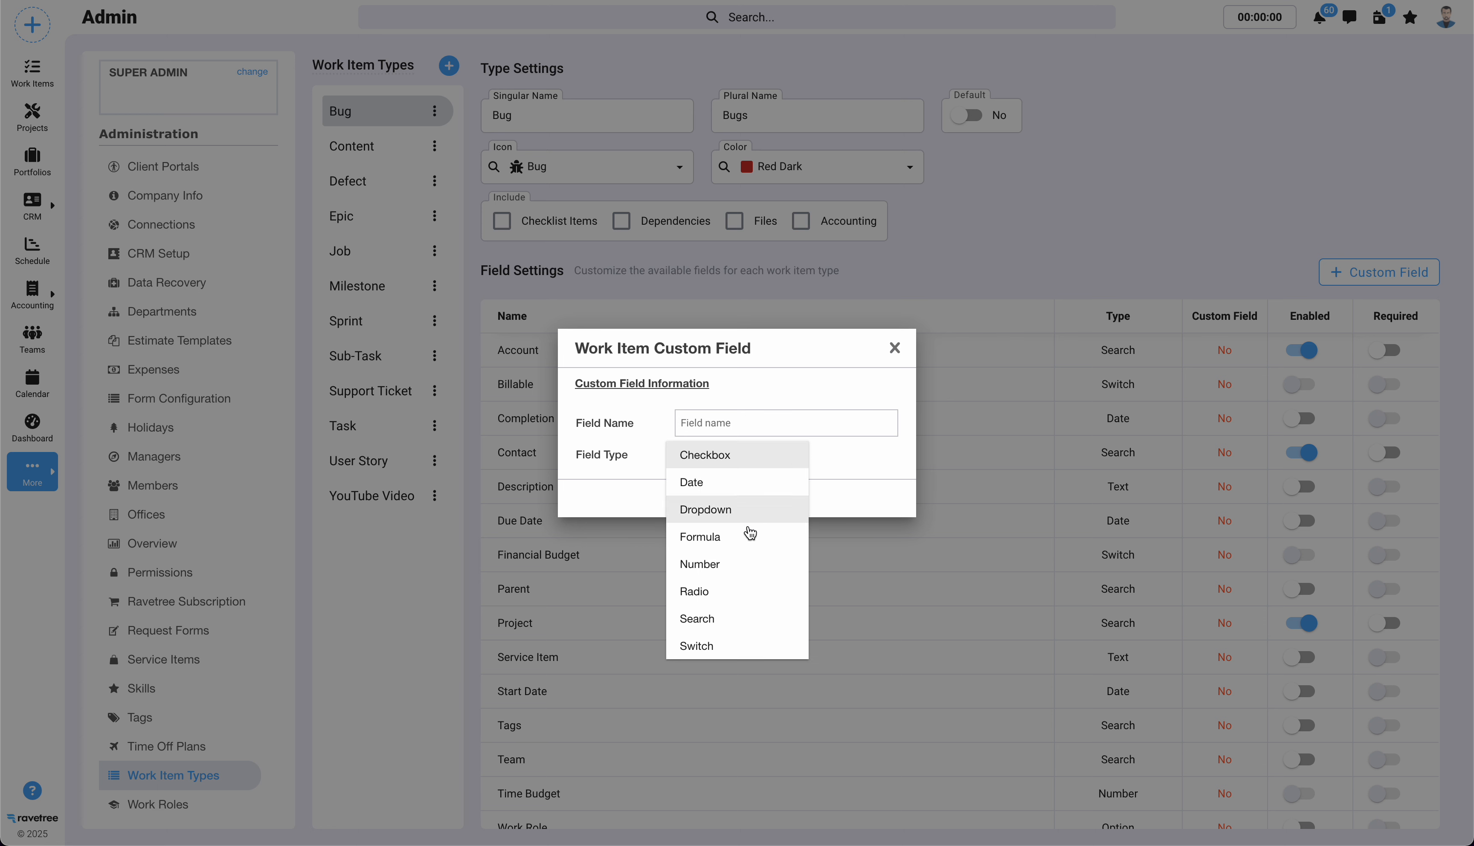
pyautogui.click(730, 457)
pyautogui.click(714, 485)
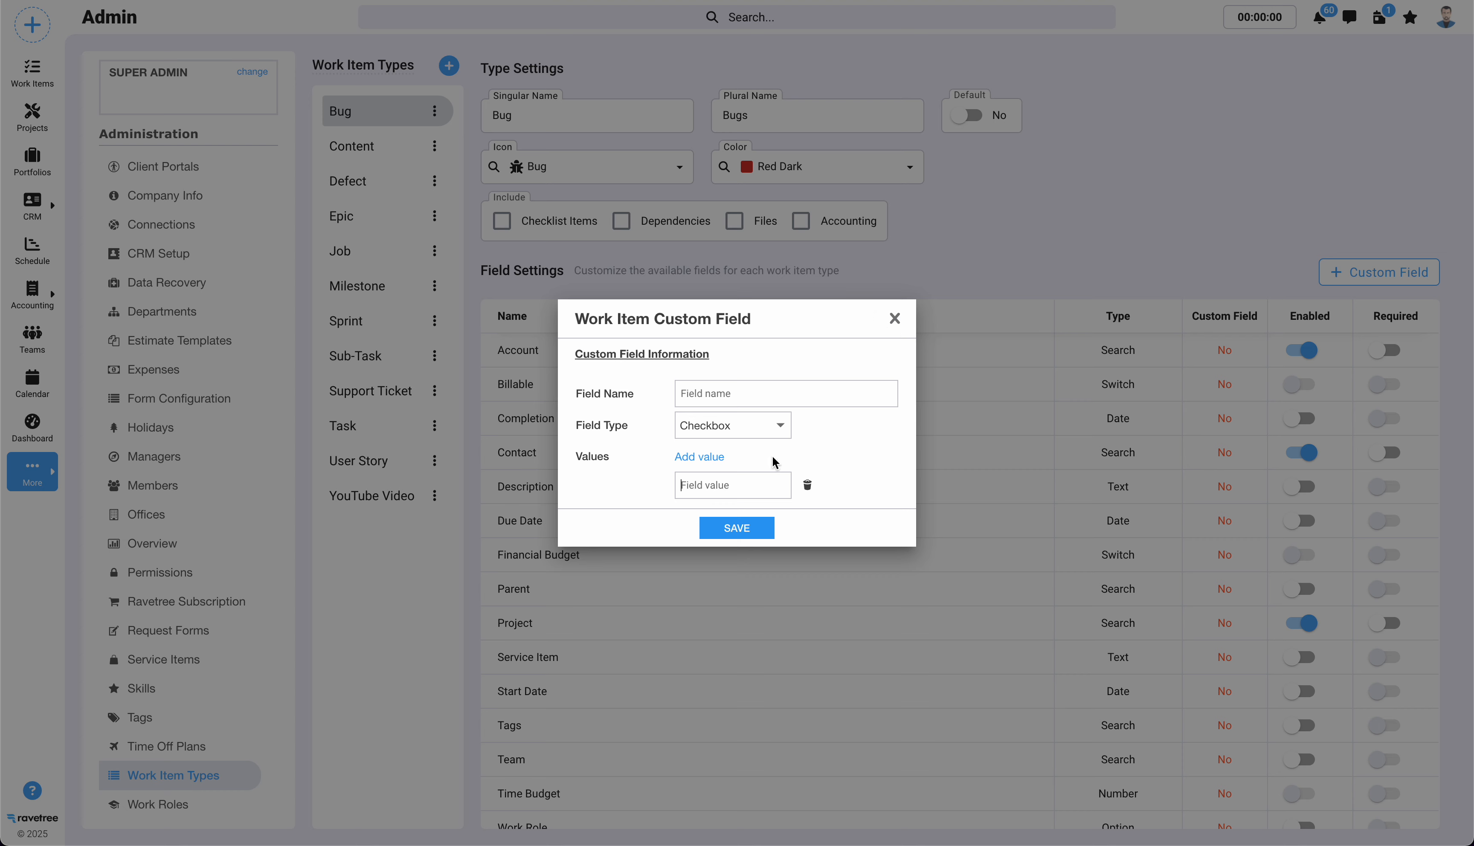
pyautogui.click(895, 328)
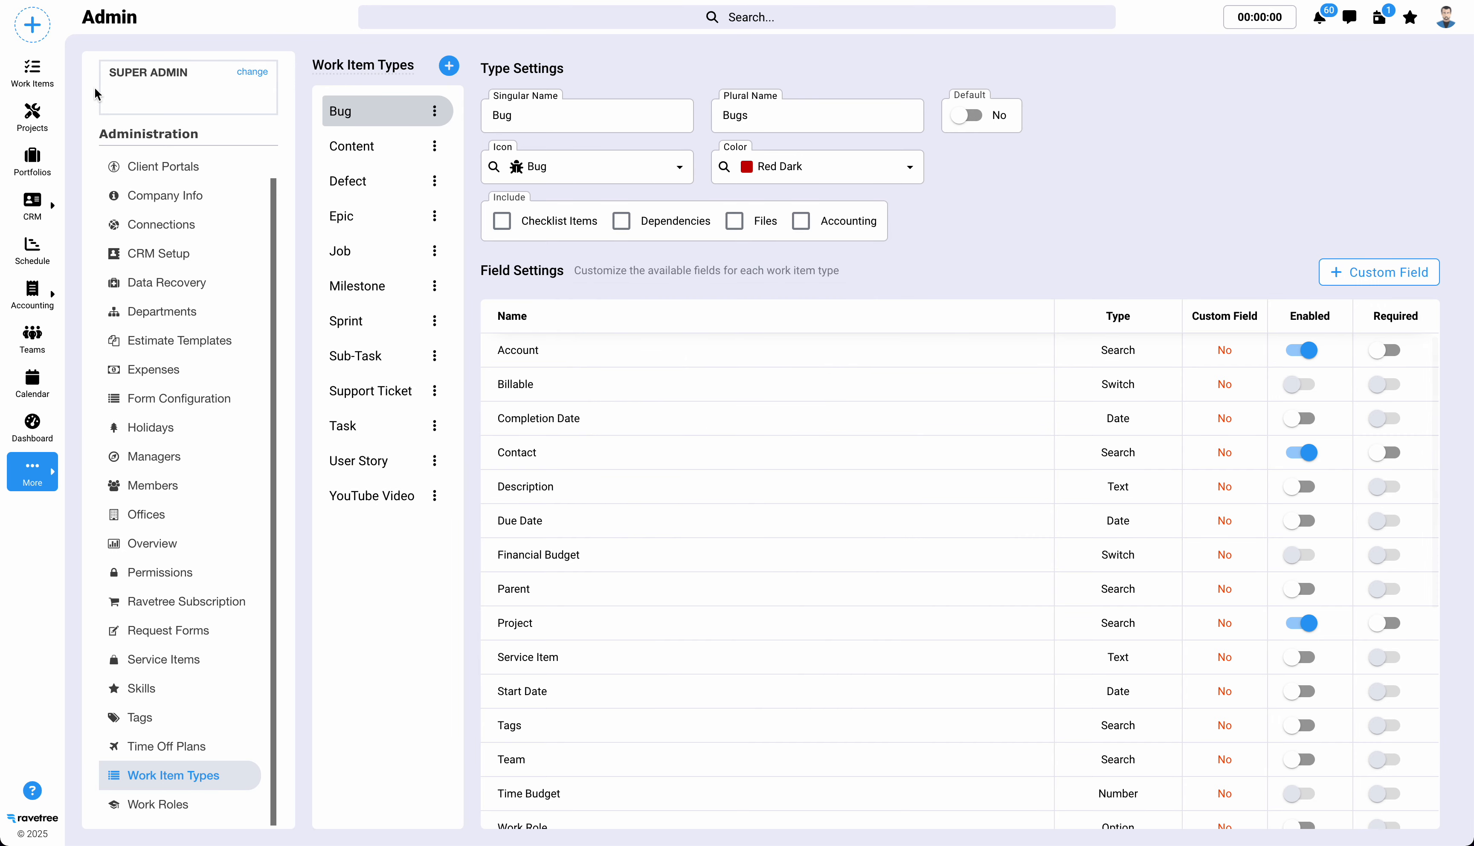
# Open a new work item form and move it below the Bug type's Include options so both can be compared
pyautogui.click(27, 27)
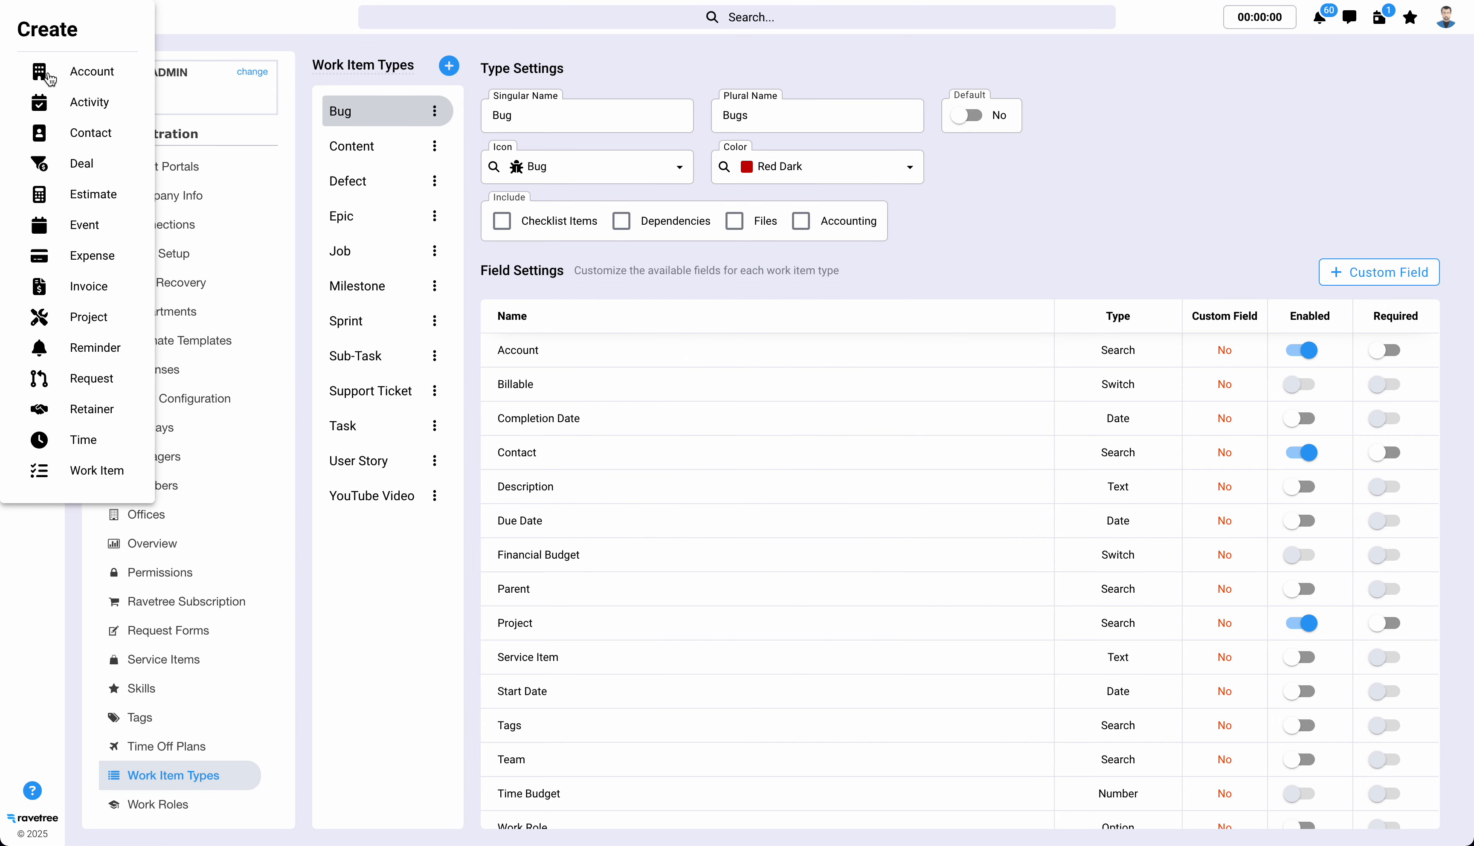
pyautogui.click(102, 471)
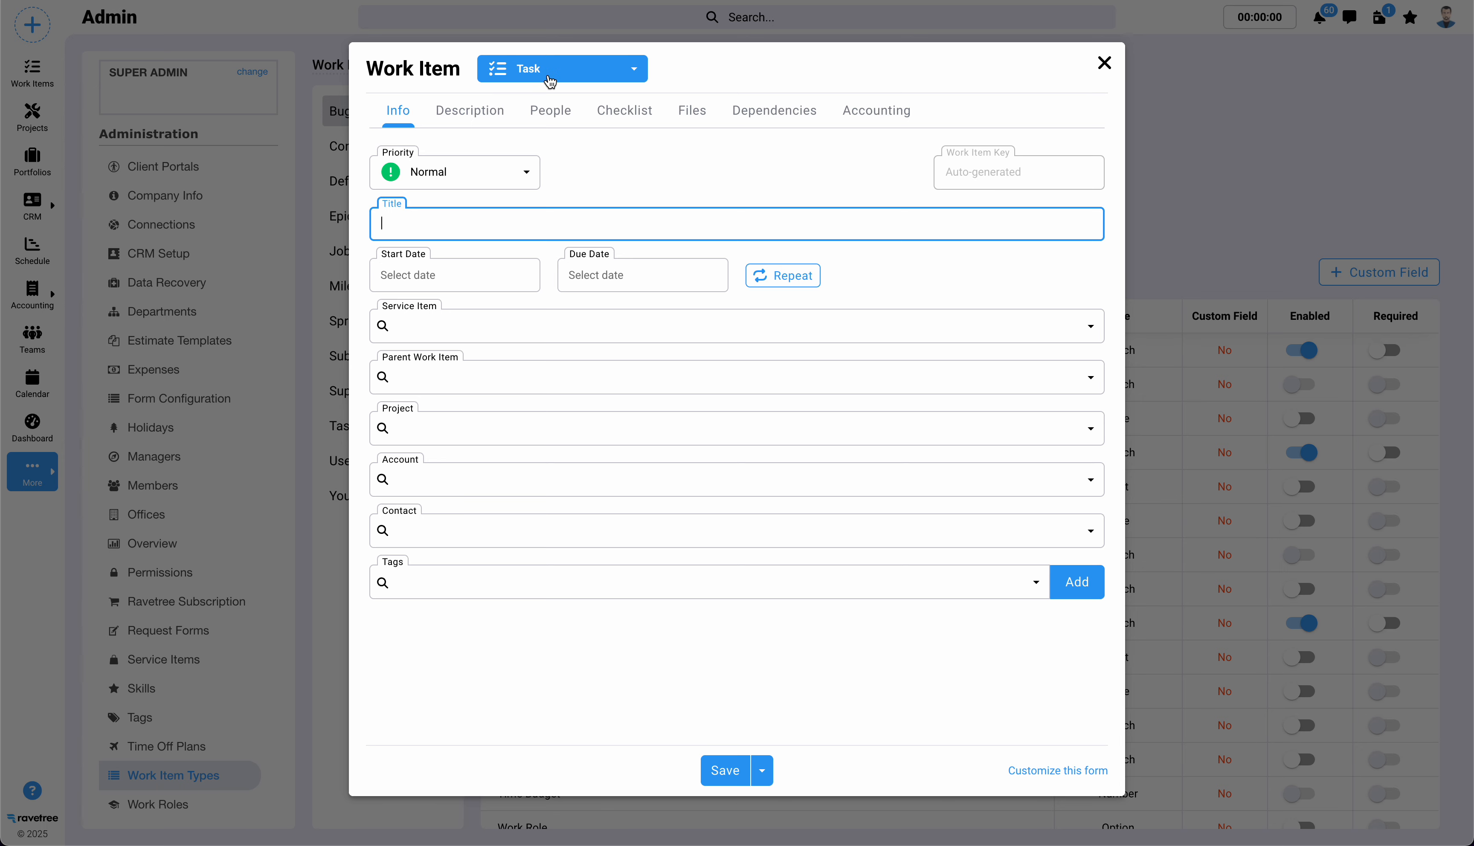
pyautogui.moveTo(709, 82); pyautogui.dragTo(804, 294)
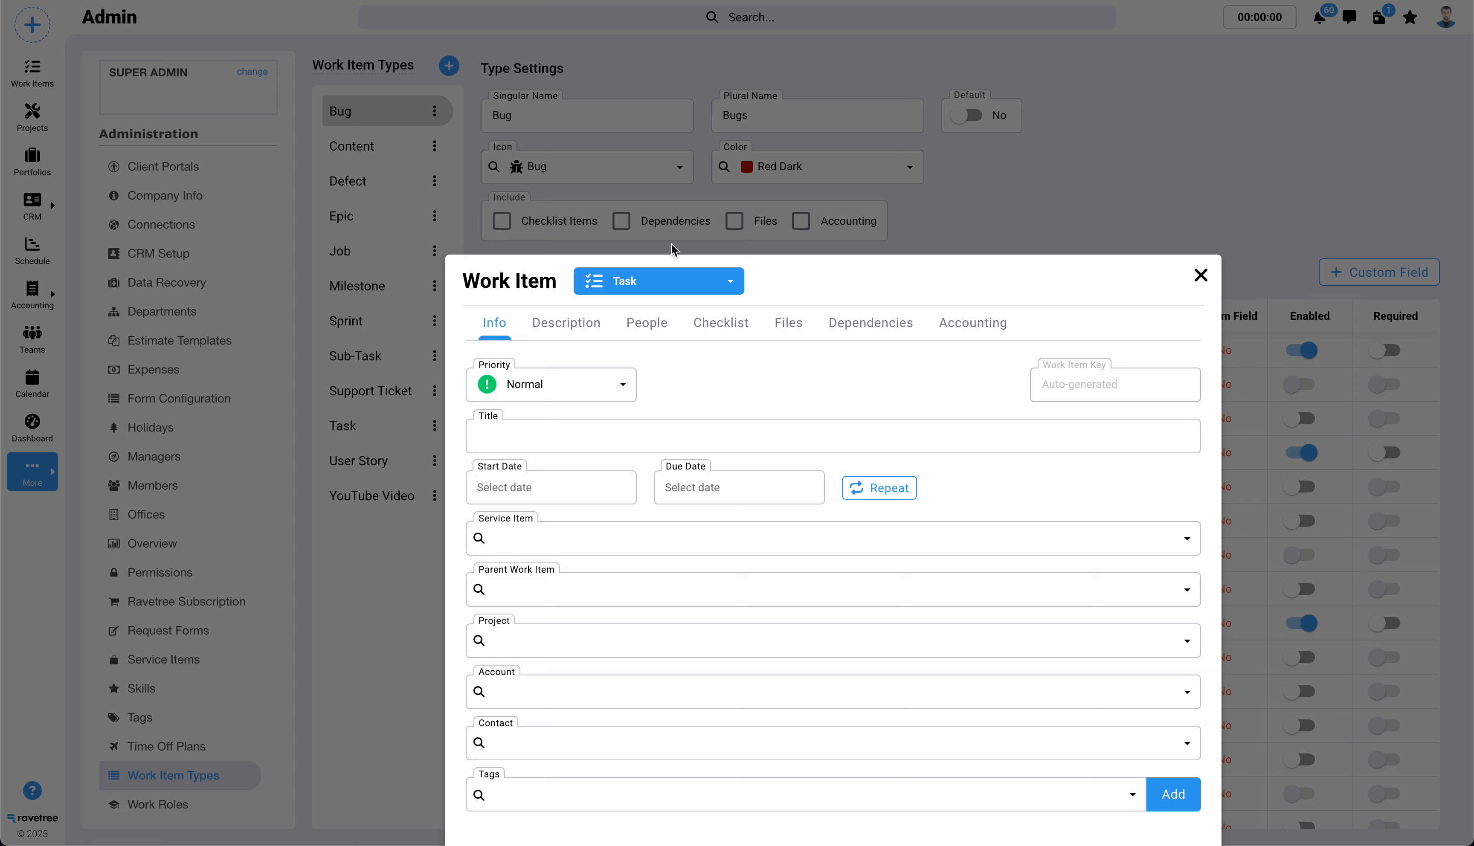
# Examine the Dependencies, Checklist and Files sections of the new Task form
pyautogui.click(869, 328)
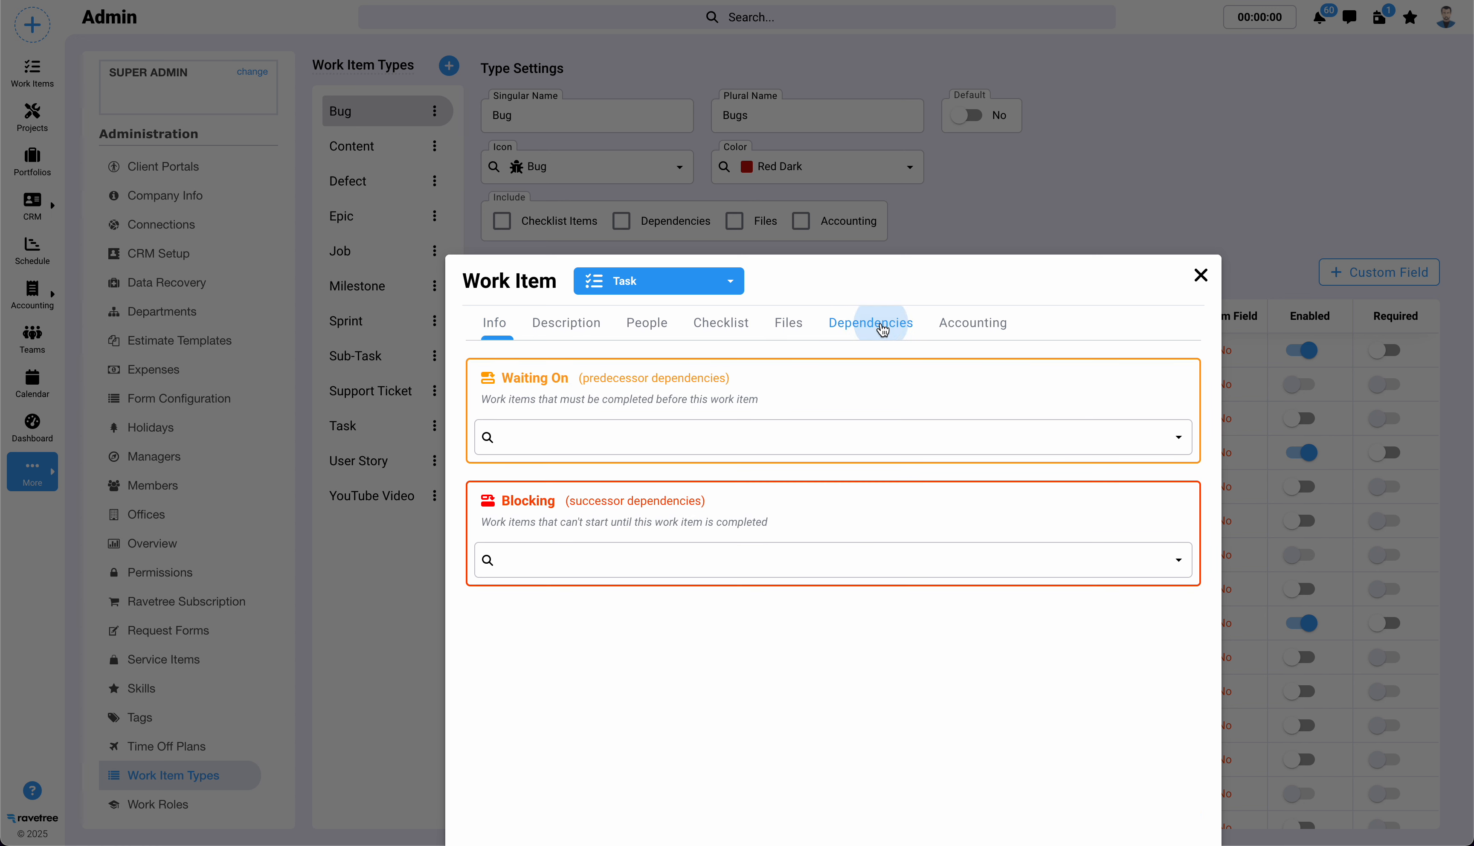
pyautogui.click(723, 329)
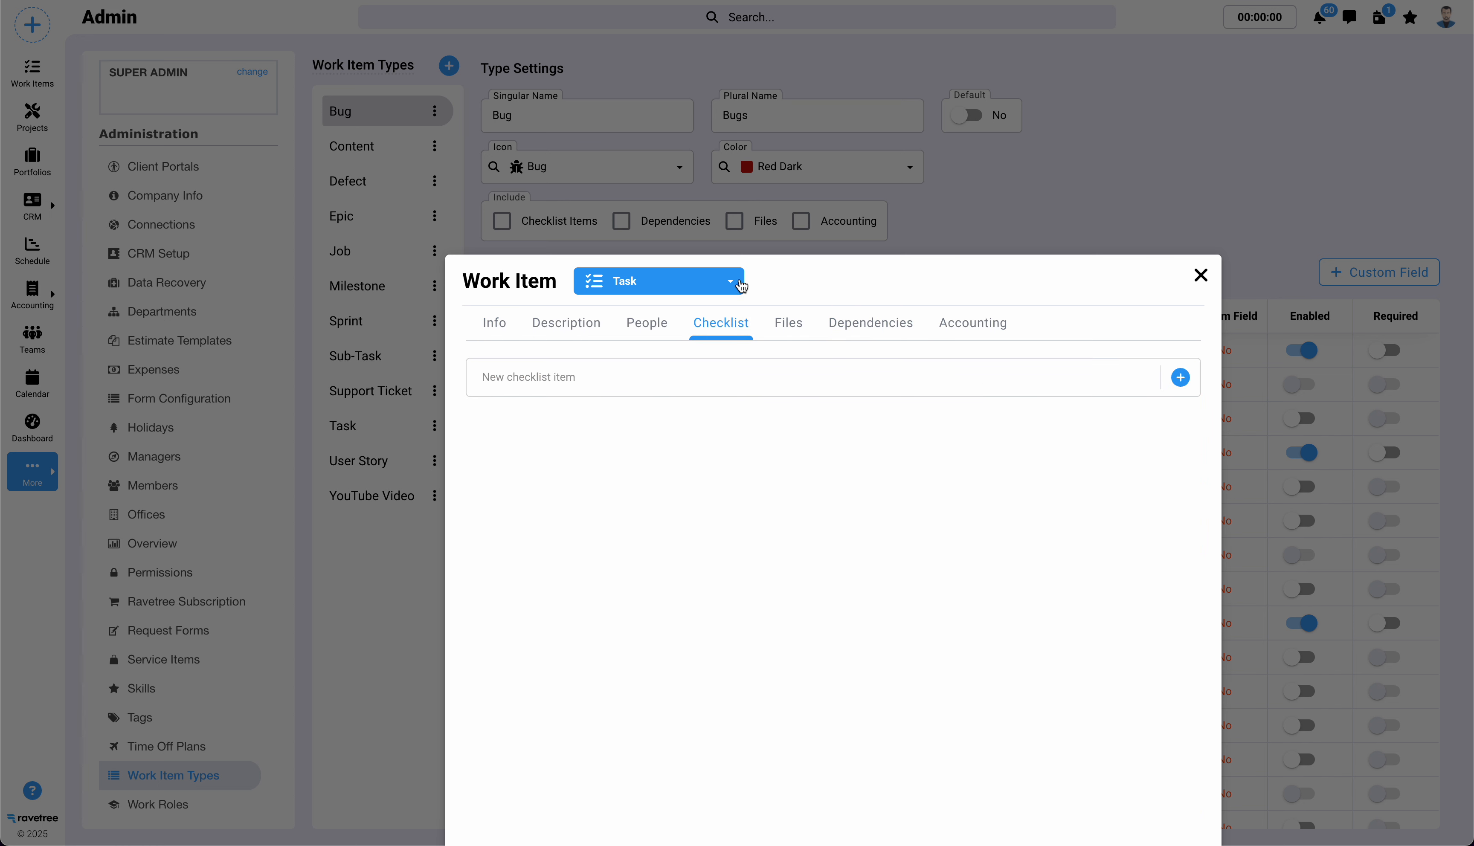
pyautogui.click(791, 326)
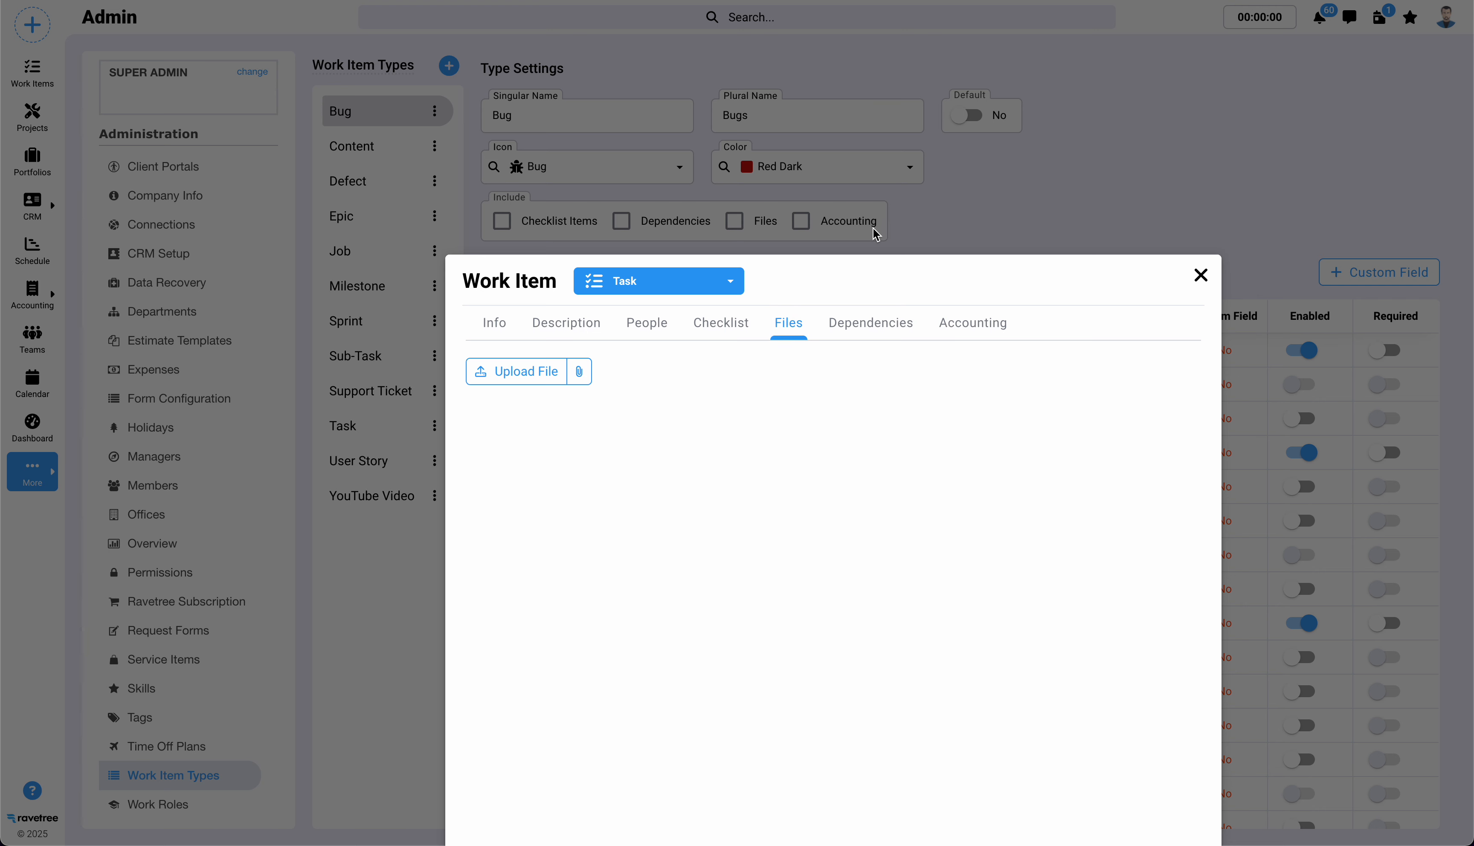
# Mark the new task as non-billable in its accounting settings and view its budget options
pyautogui.click(959, 326)
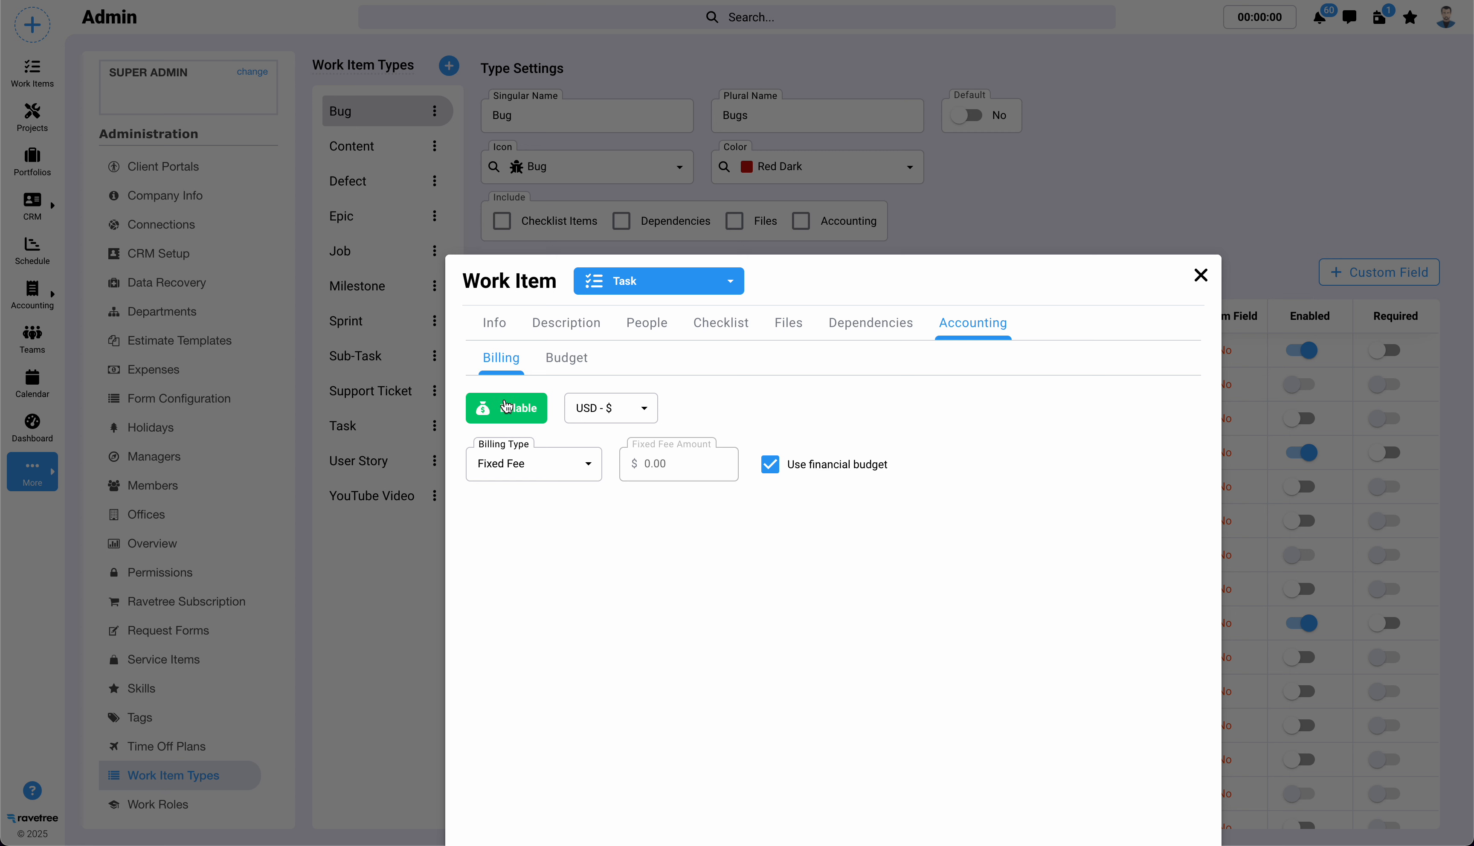
pyautogui.click(512, 413)
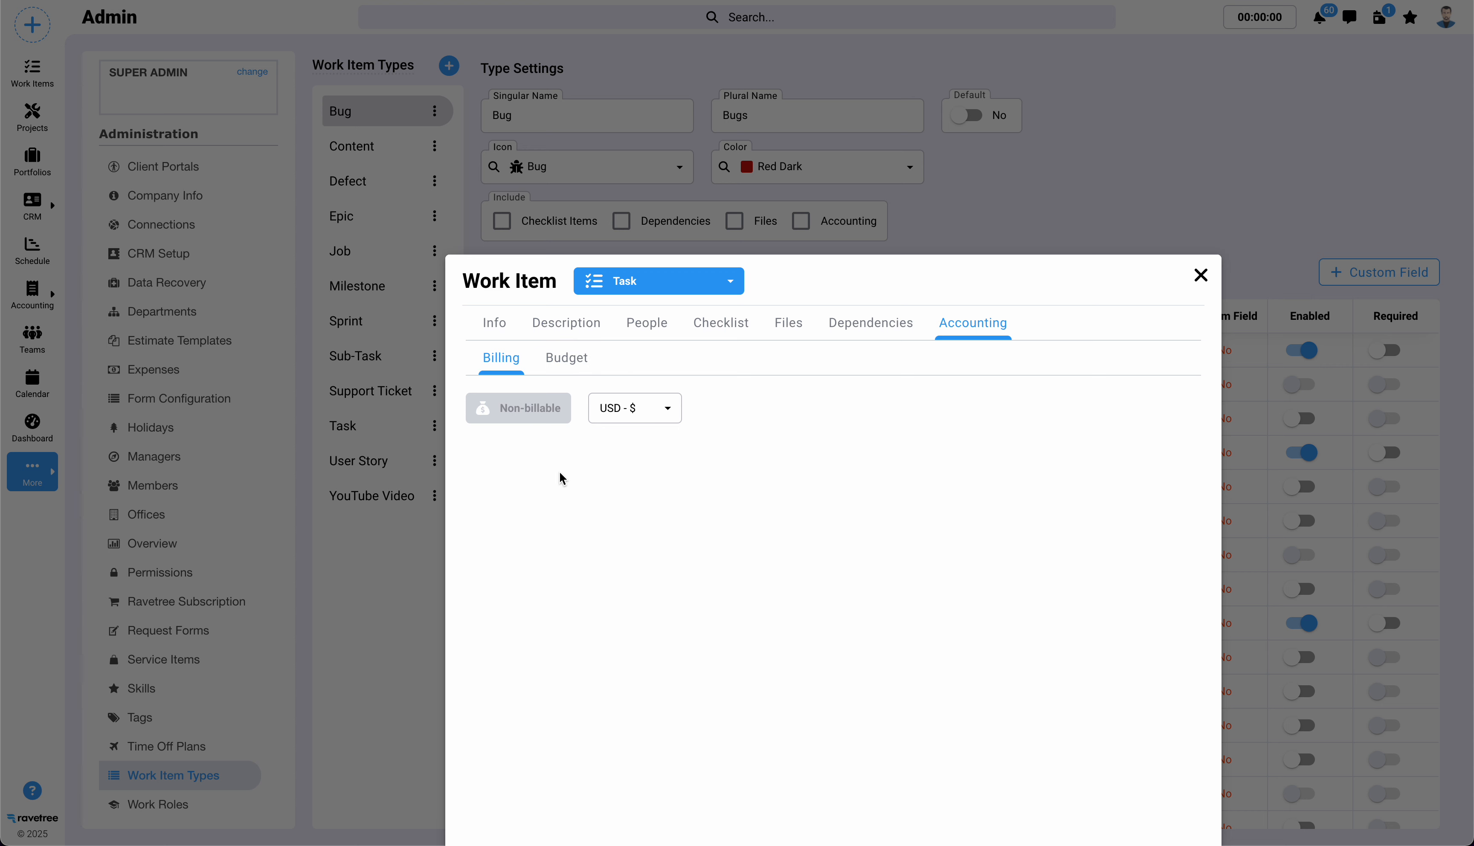
pyautogui.click(567, 359)
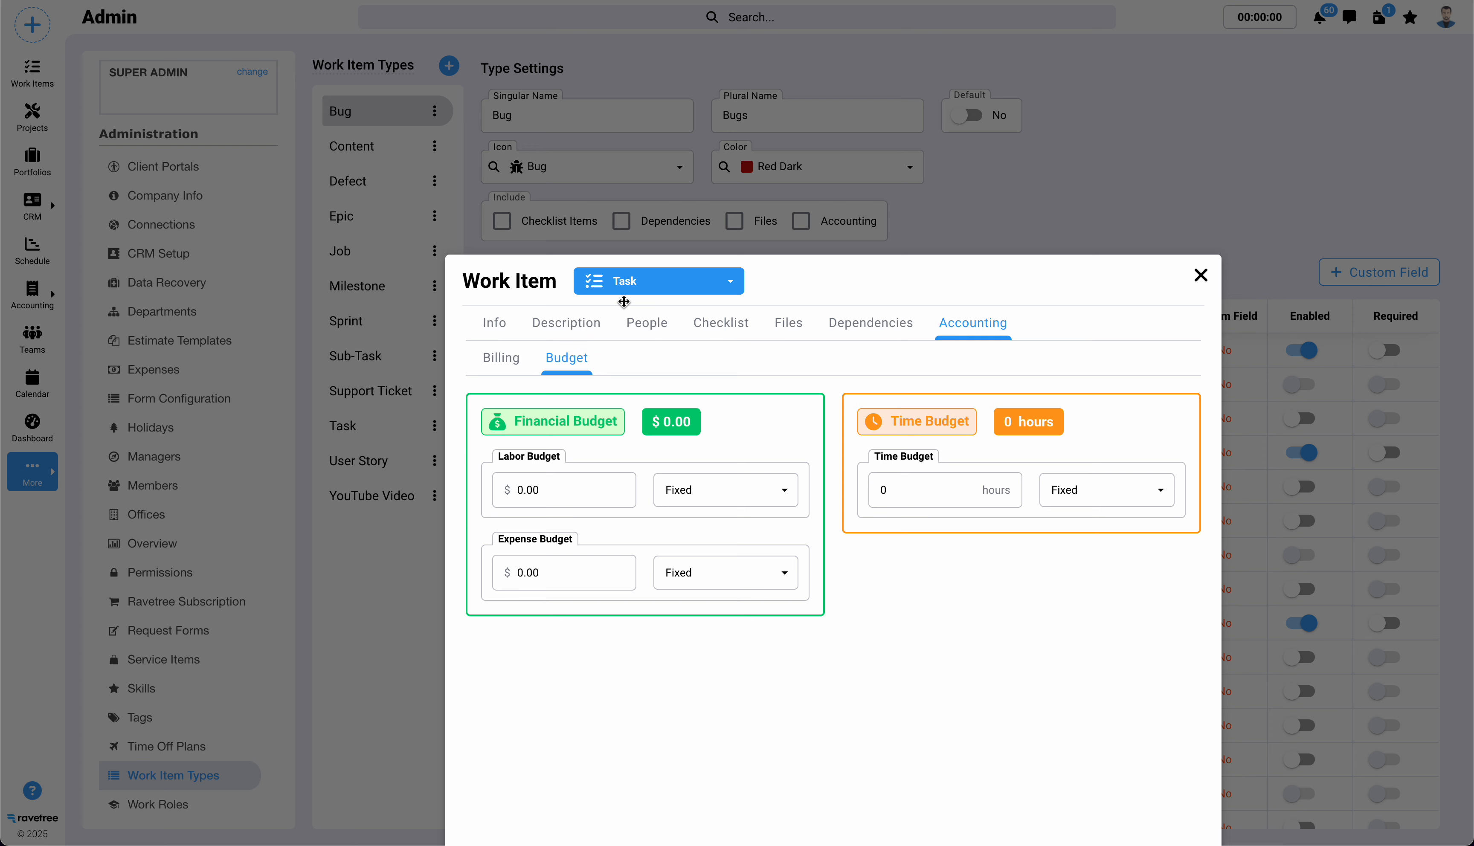
# Switch the new work item to the Bug type and examine its People and Info sections
pyautogui.click(644, 285)
pyautogui.click(641, 313)
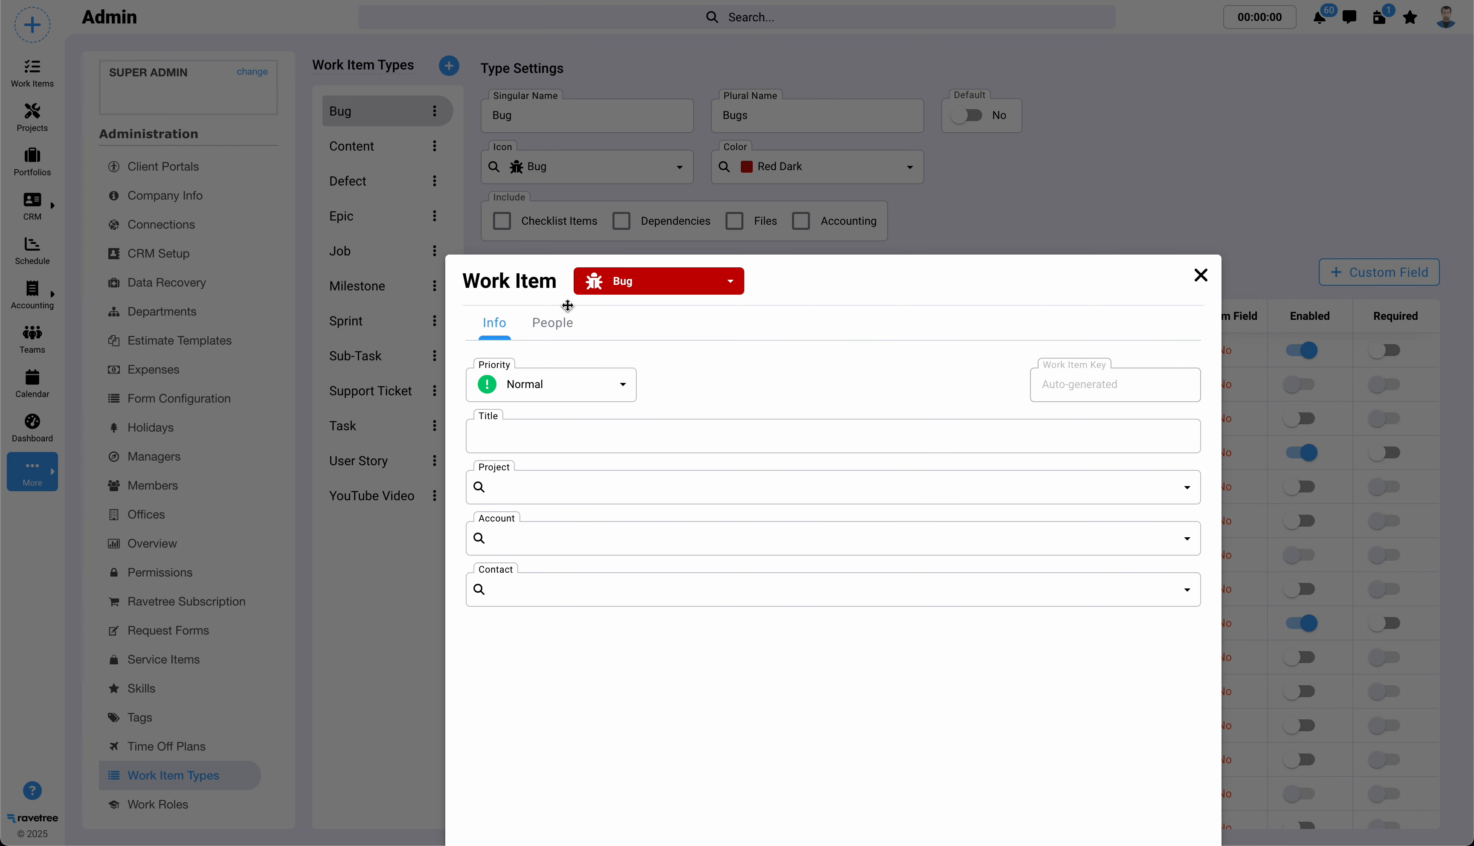
pyautogui.click(552, 322)
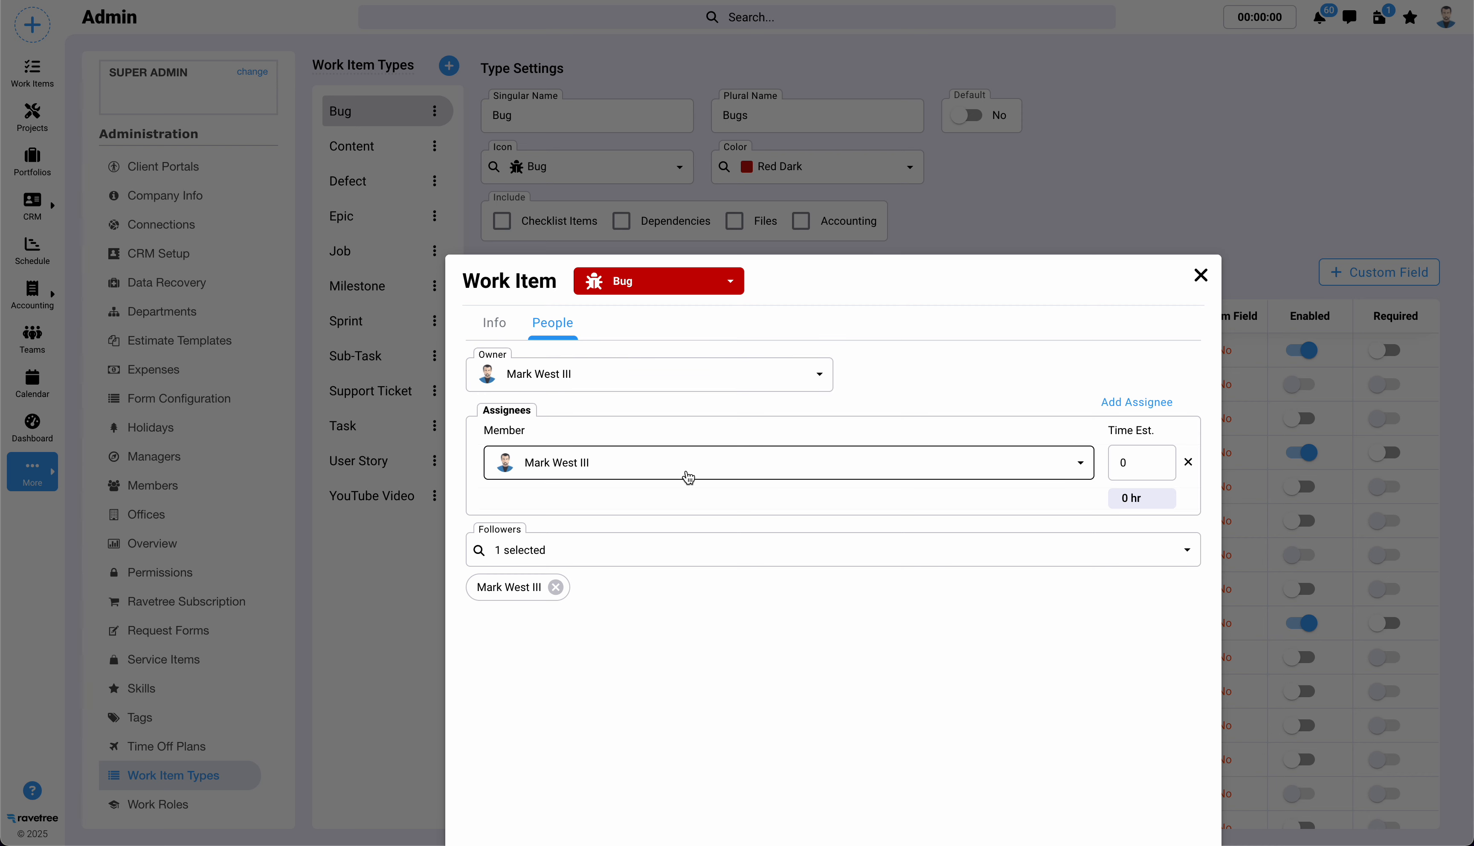
pyautogui.click(496, 325)
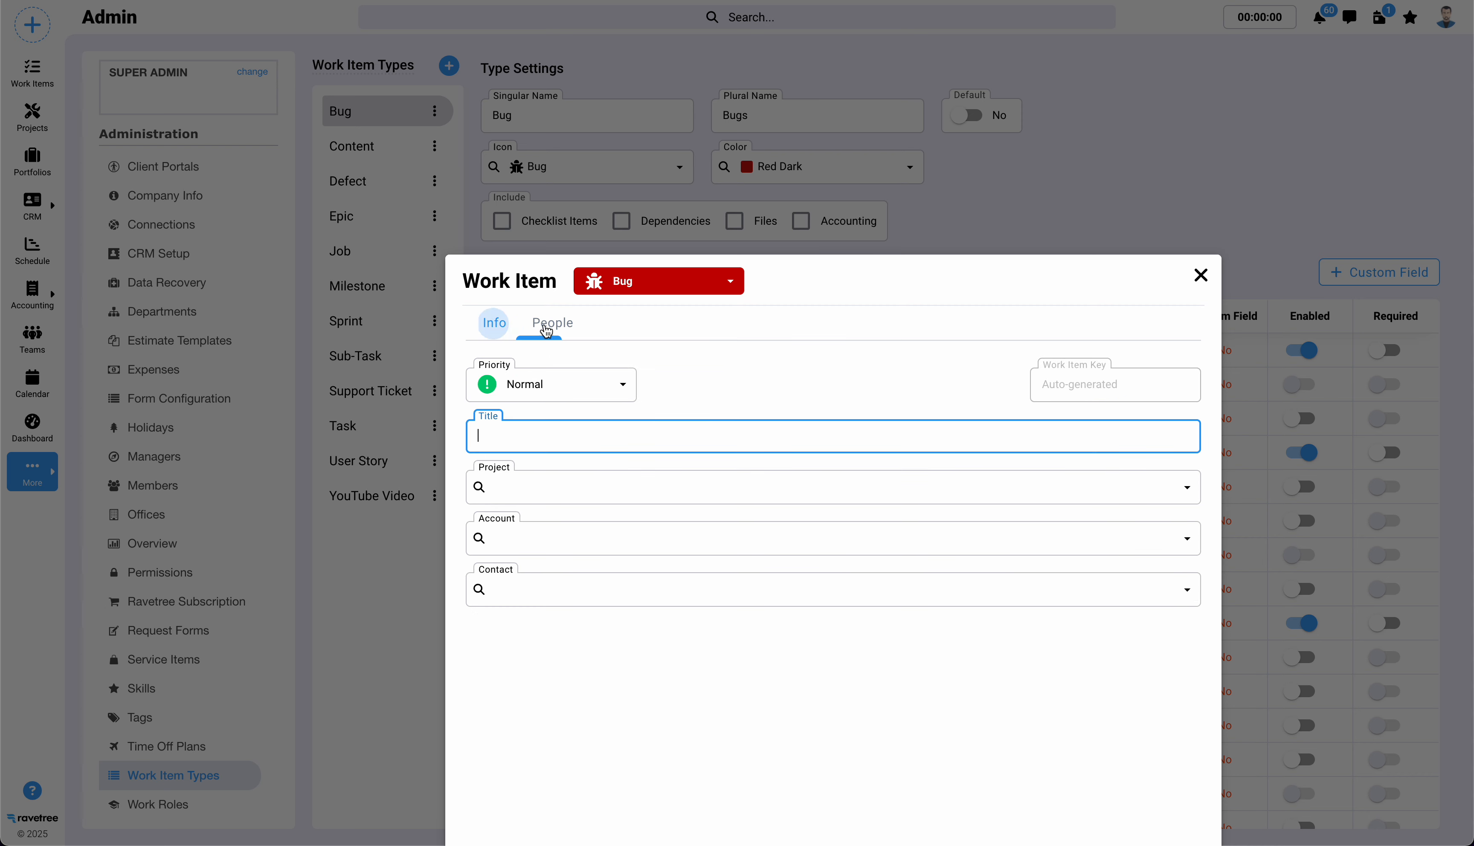
# Switch the new work item's type through Content, Defect, Epic, Job and Milestone to compare the fields each form offers
pyautogui.click(628, 291)
pyautogui.click(641, 344)
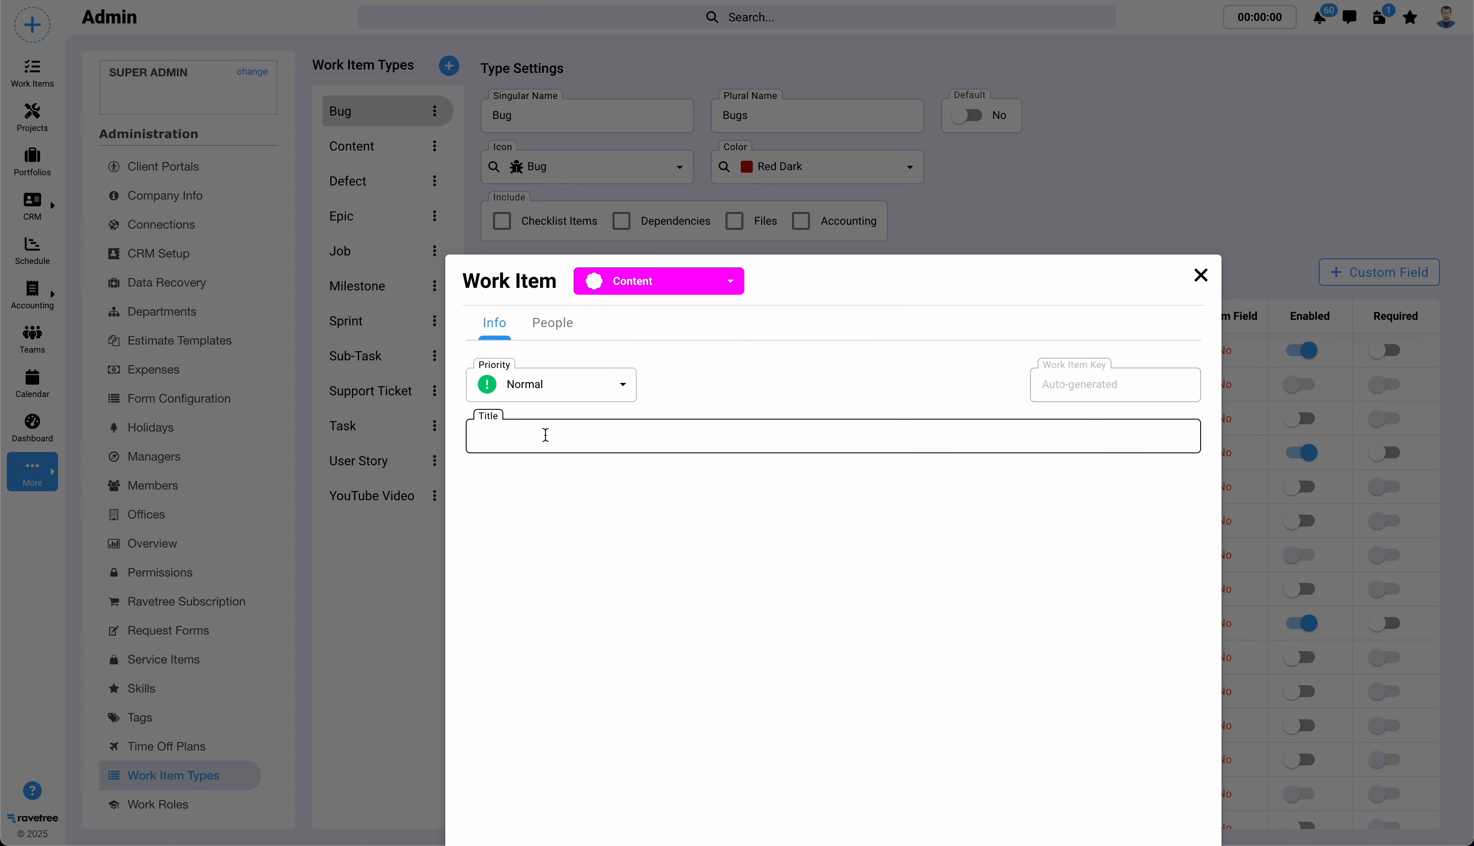
pyautogui.click(678, 280)
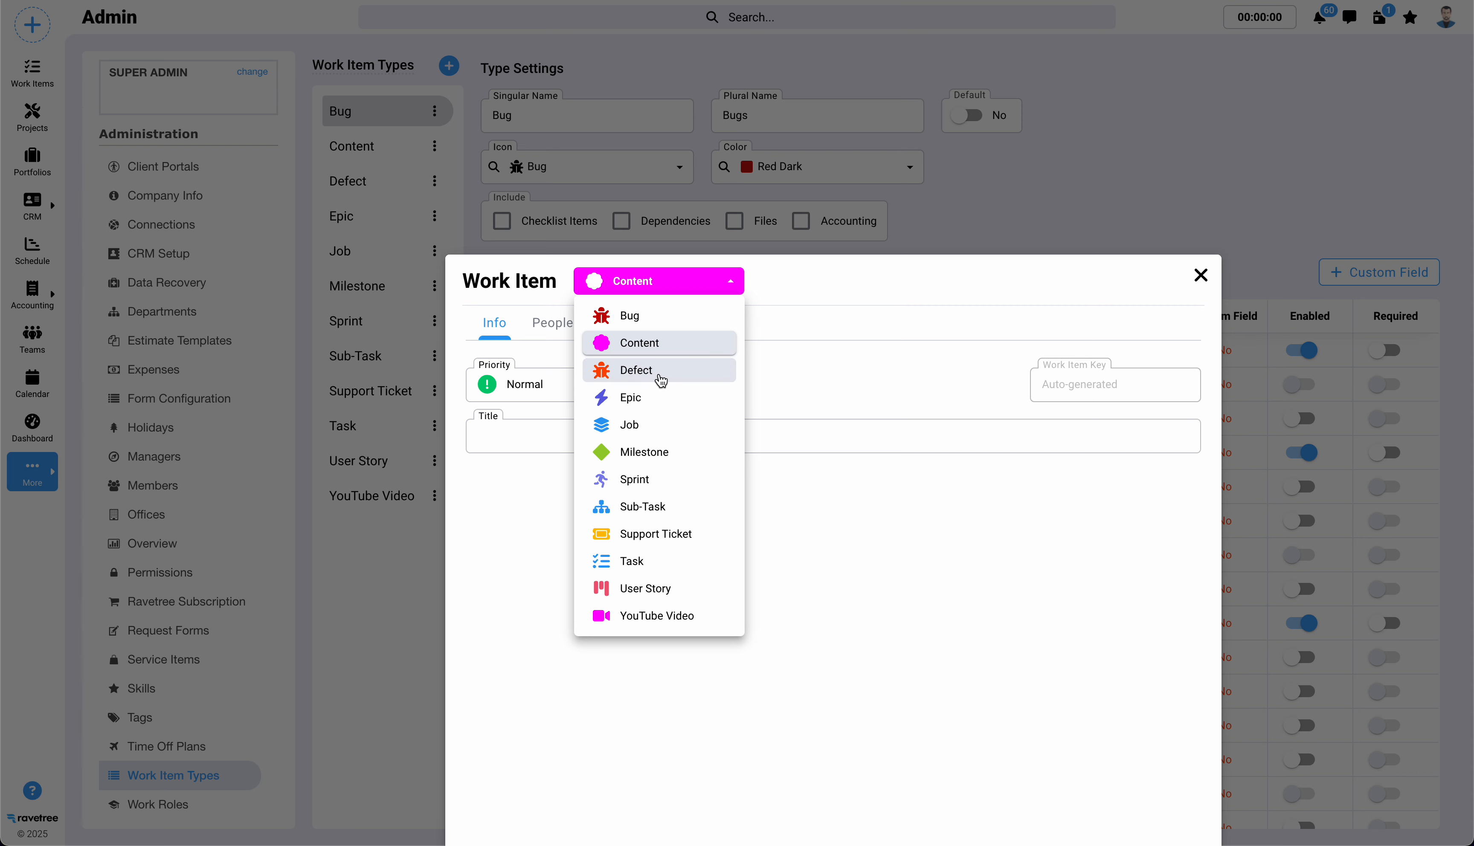
pyautogui.click(659, 375)
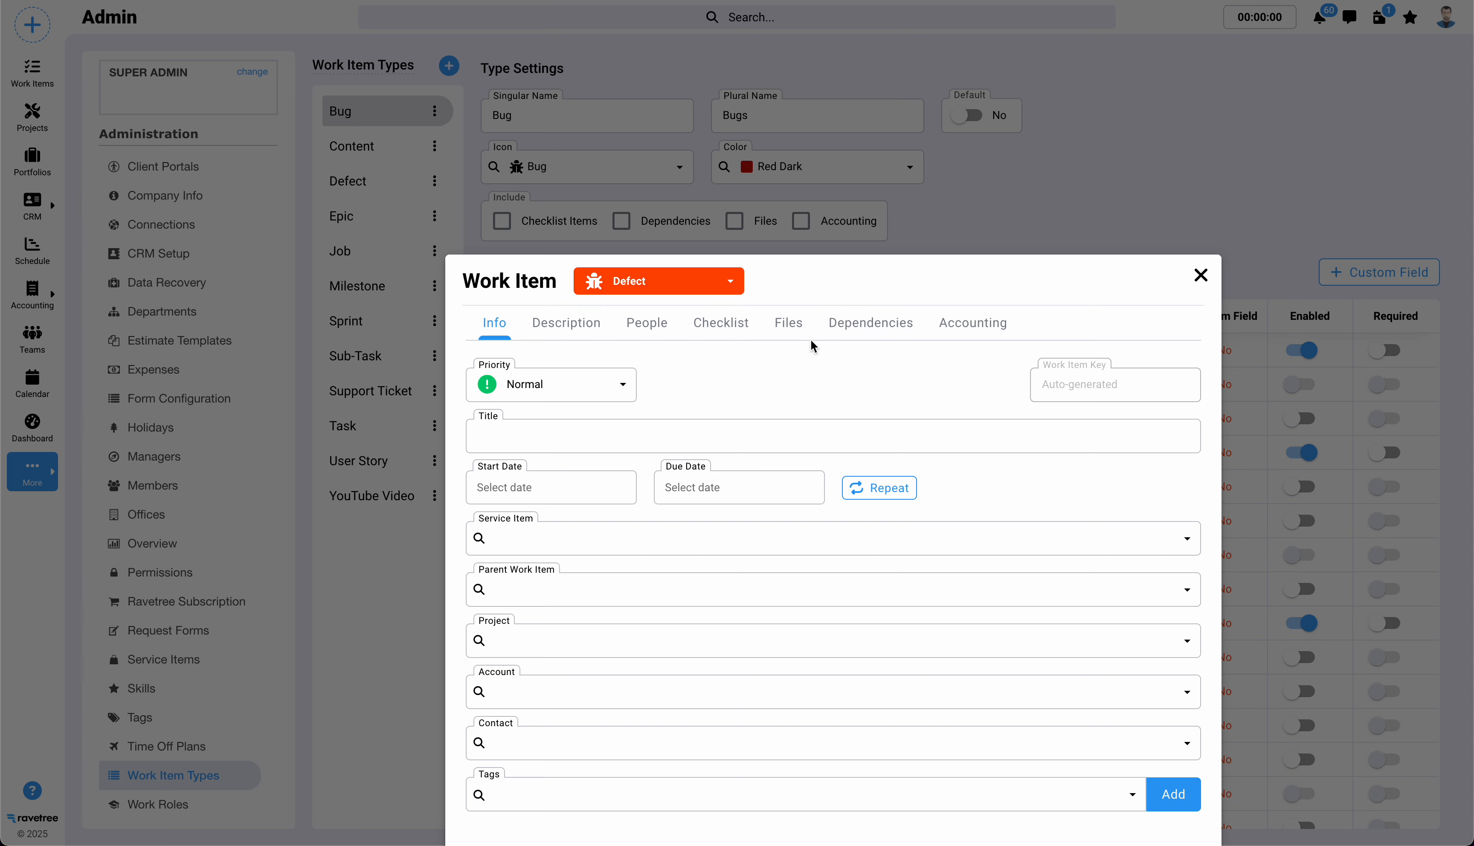
pyautogui.click(688, 286)
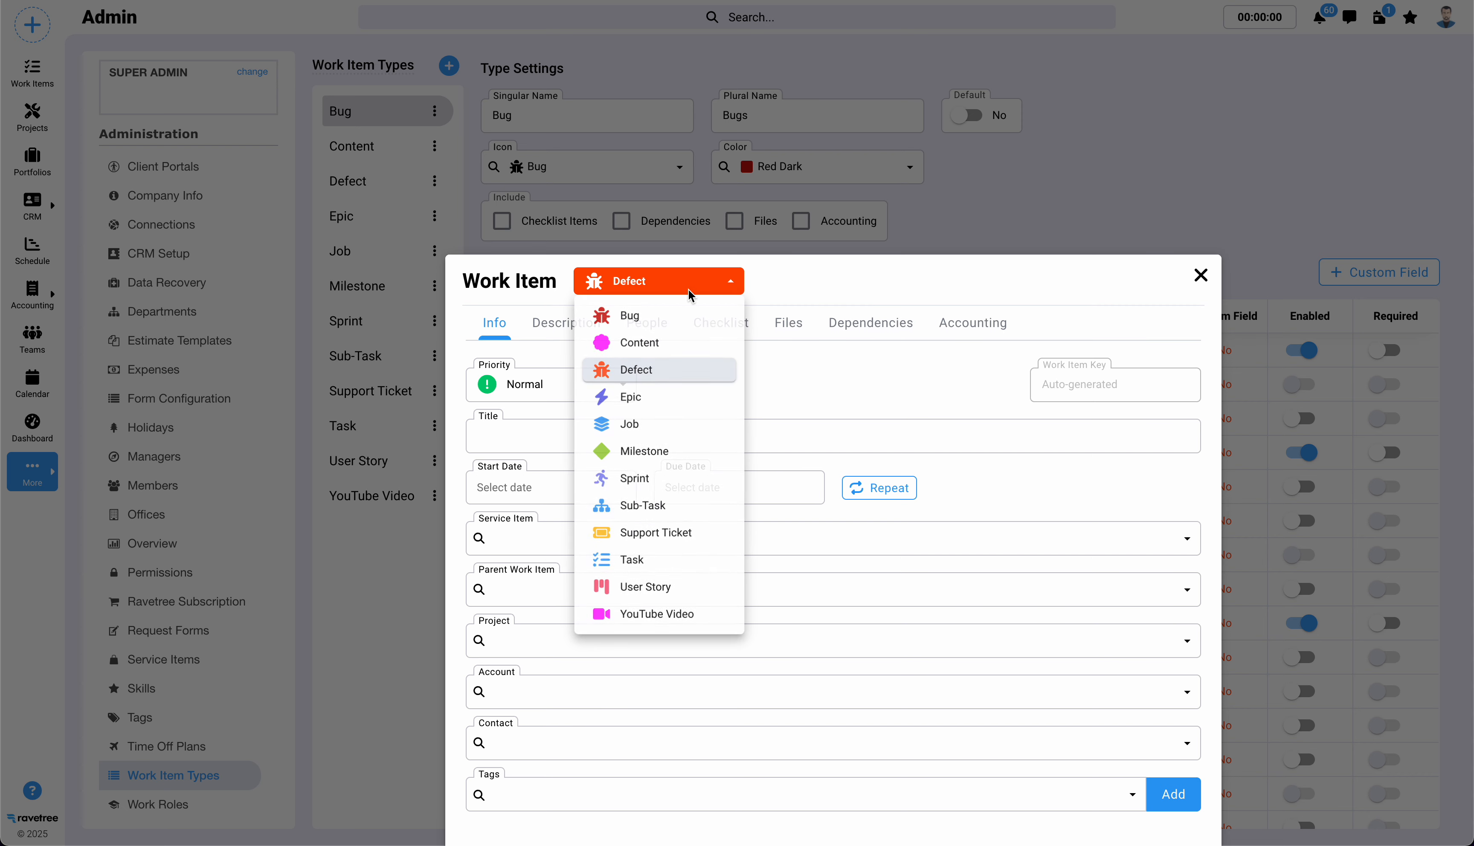
pyautogui.click(674, 407)
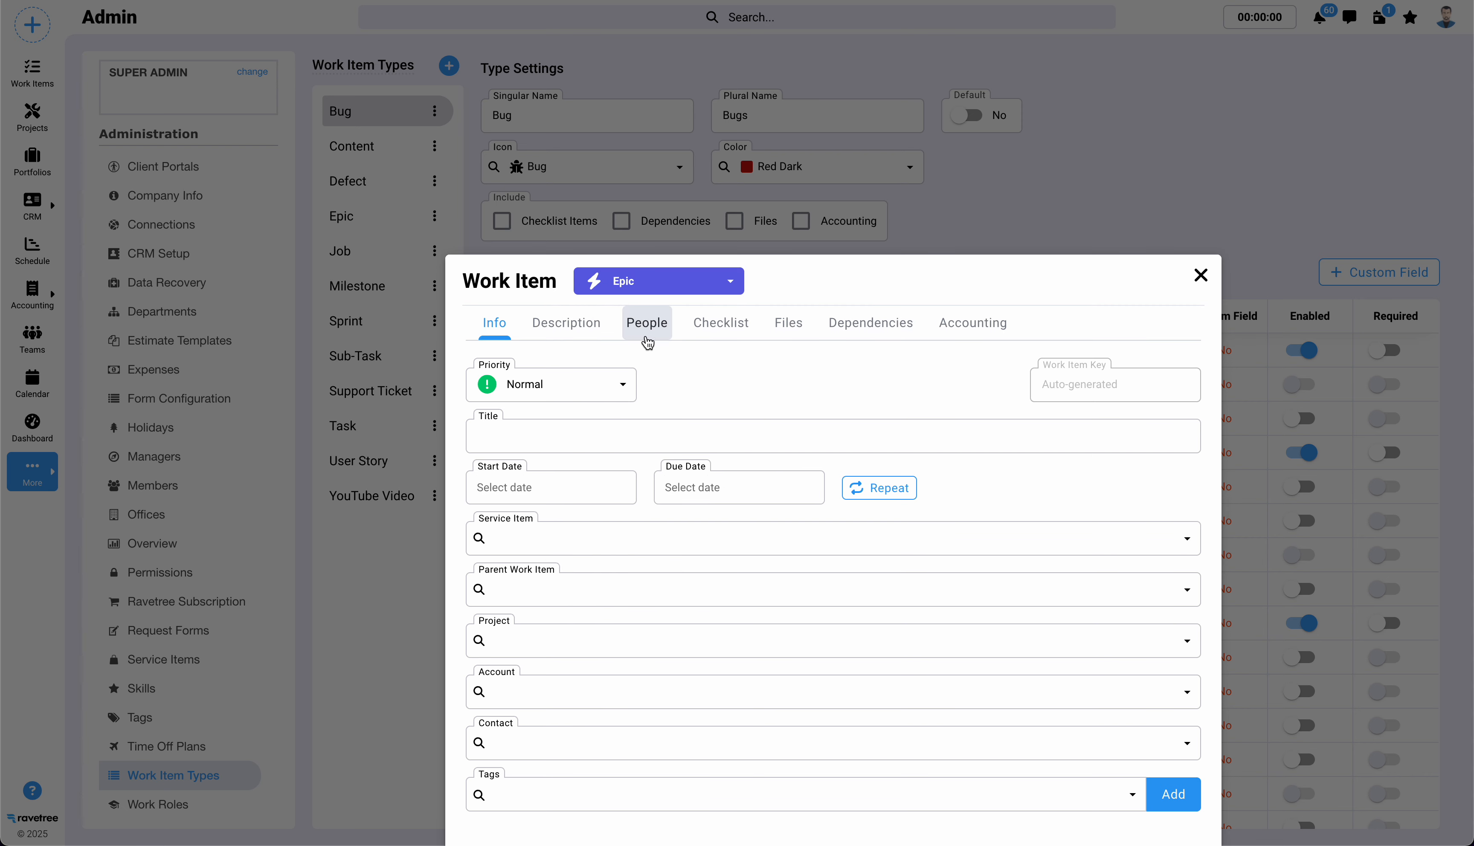
pyautogui.click(625, 290)
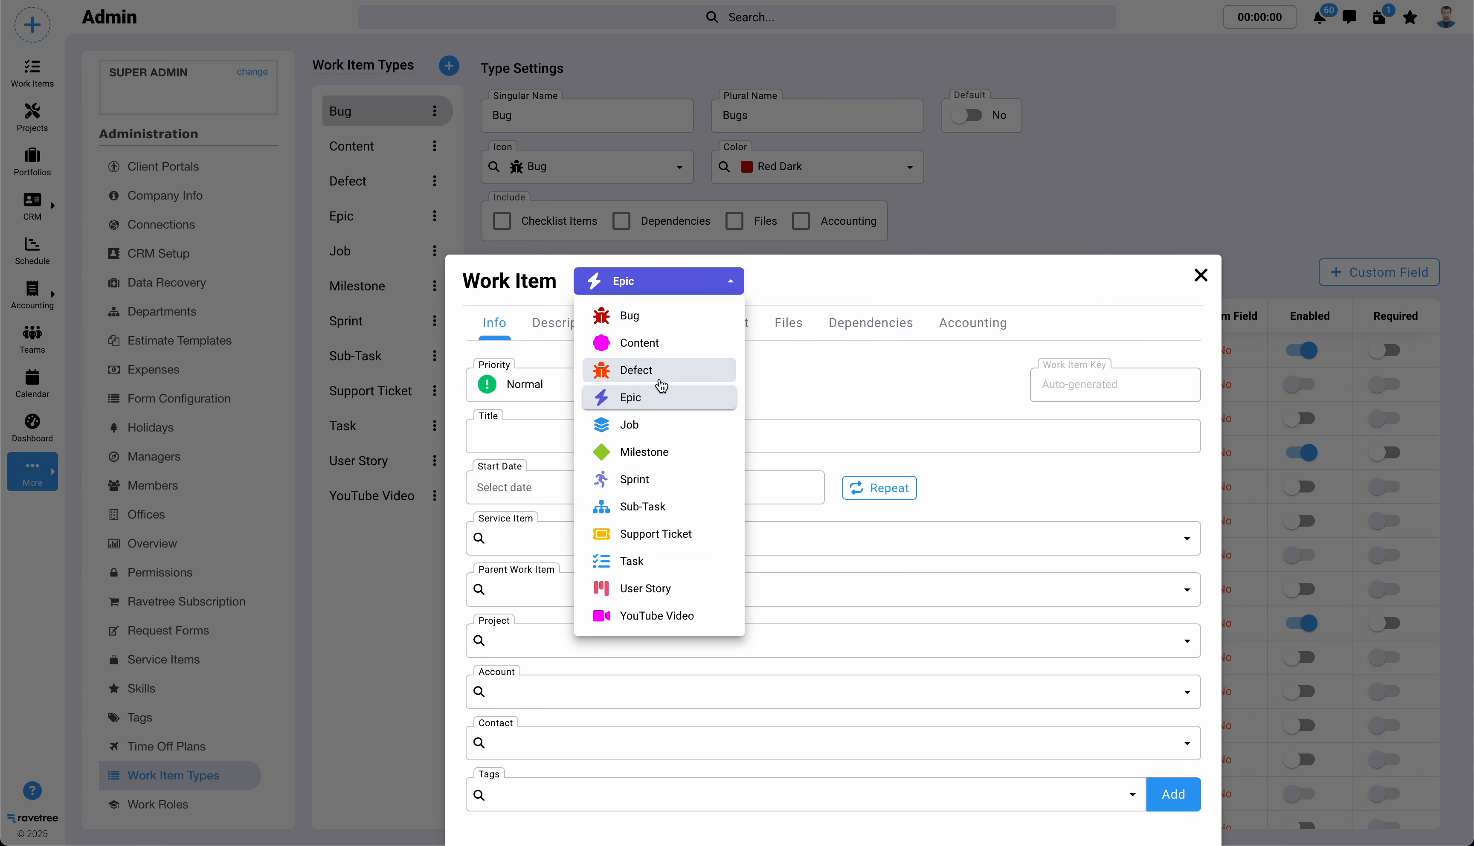
pyautogui.click(668, 425)
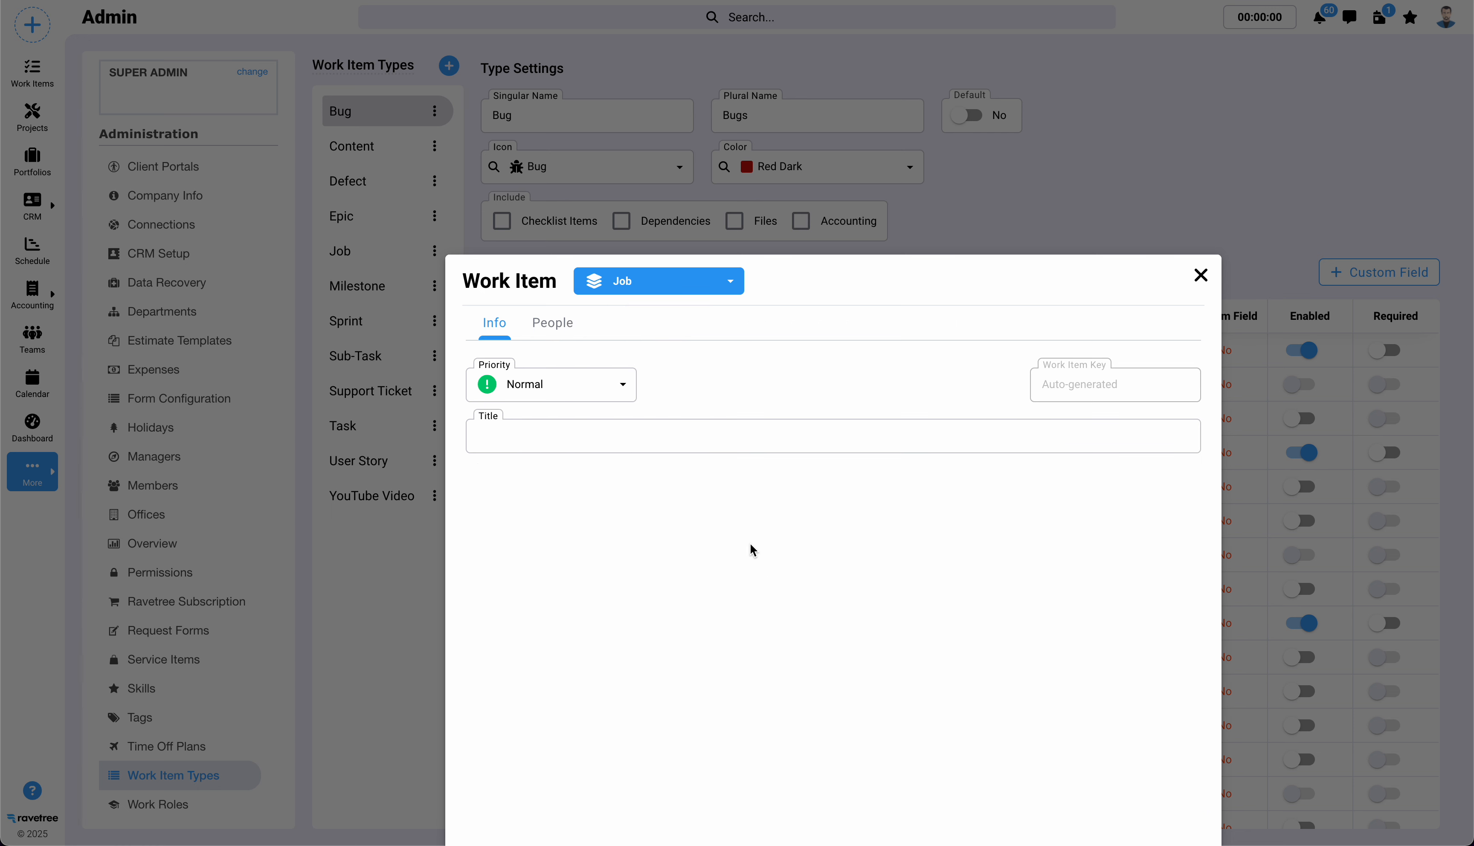
pyautogui.click(718, 294)
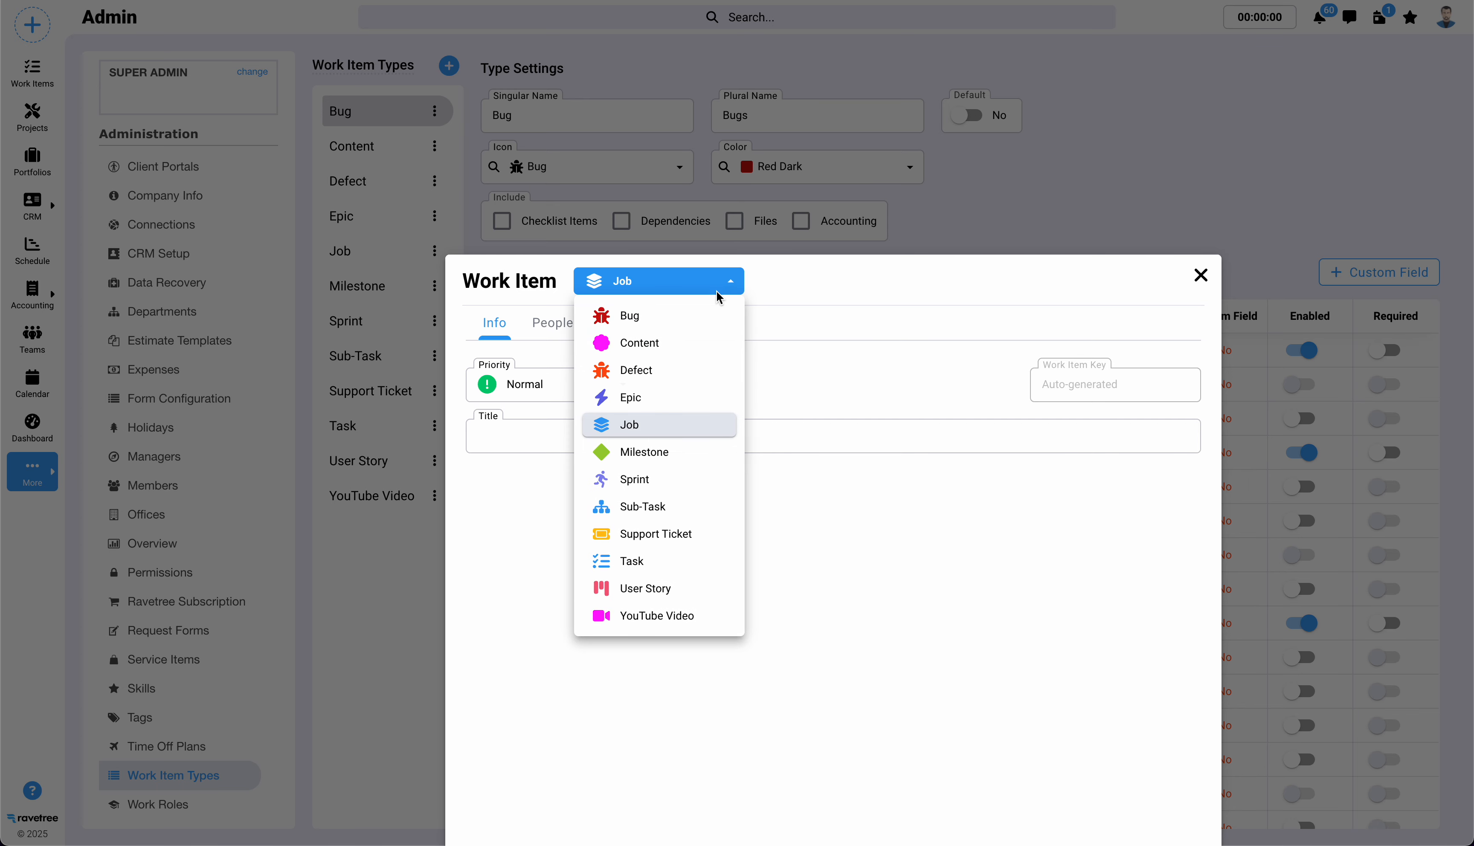
pyautogui.click(706, 464)
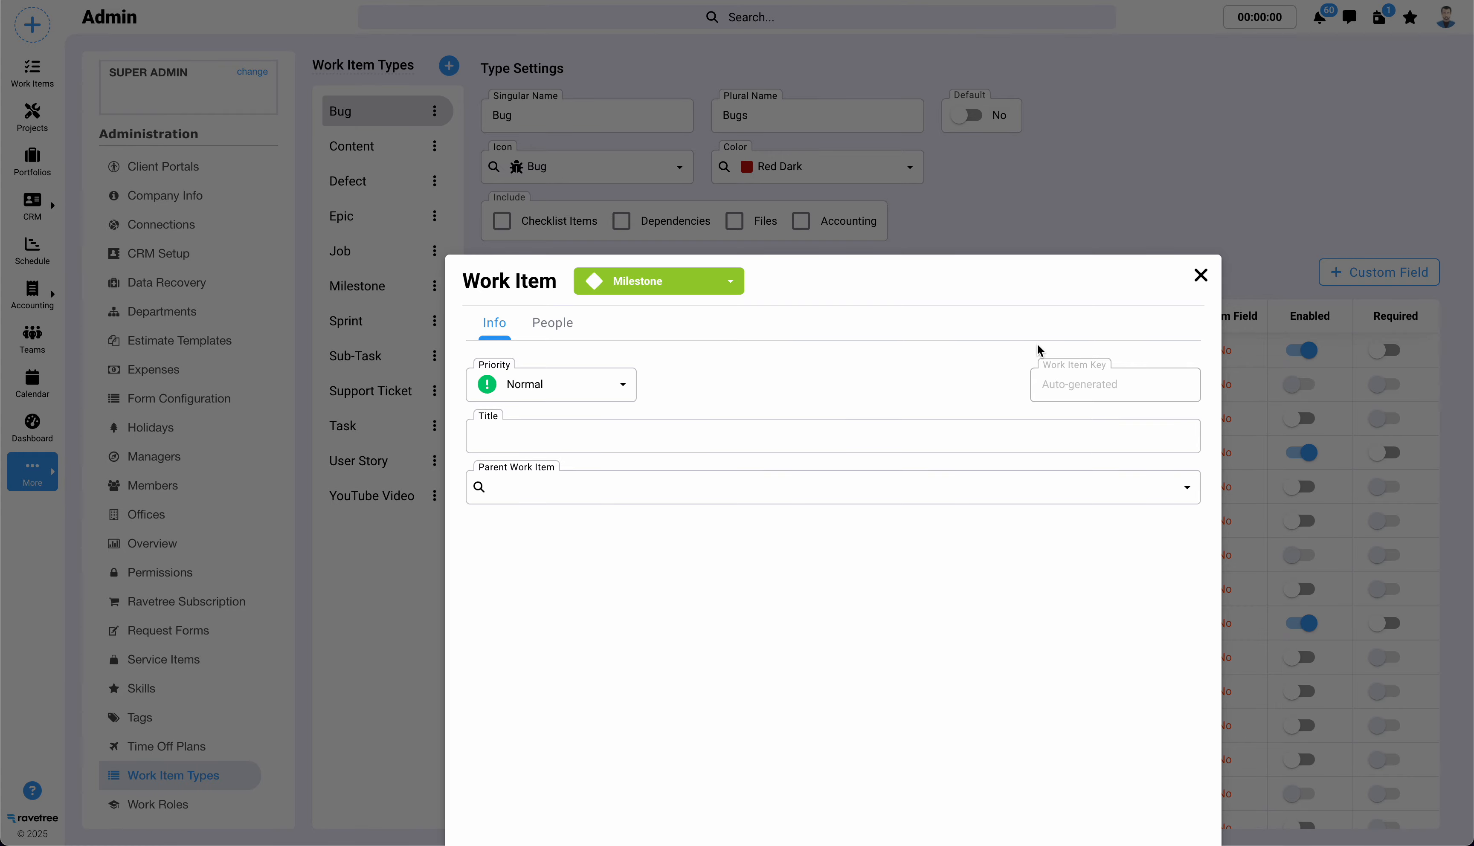
# Close the new work item form without saving and group the Work Items table by Type
pyautogui.click(1199, 275)
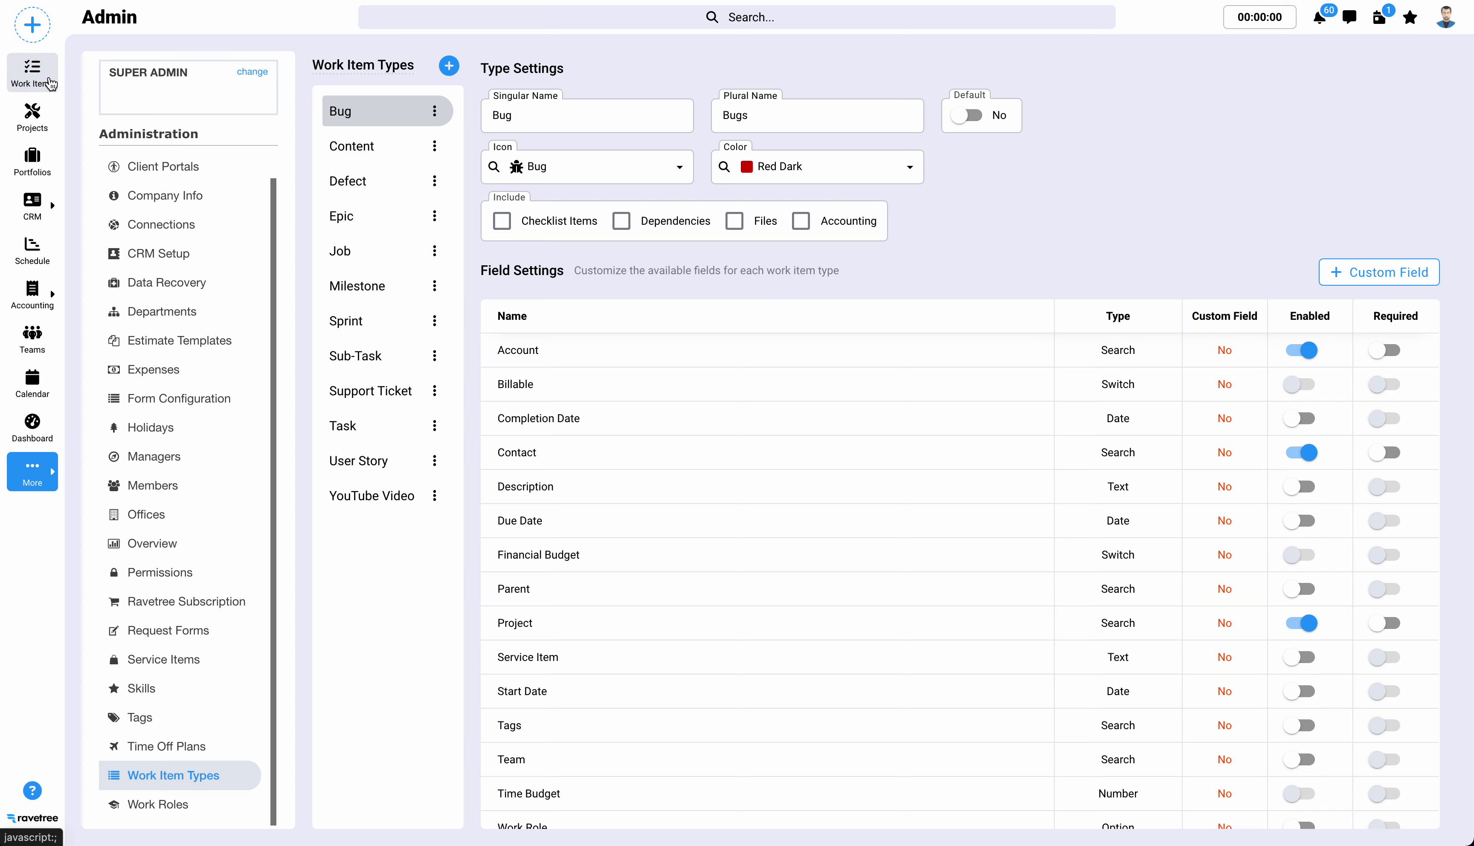
pyautogui.click(32, 71)
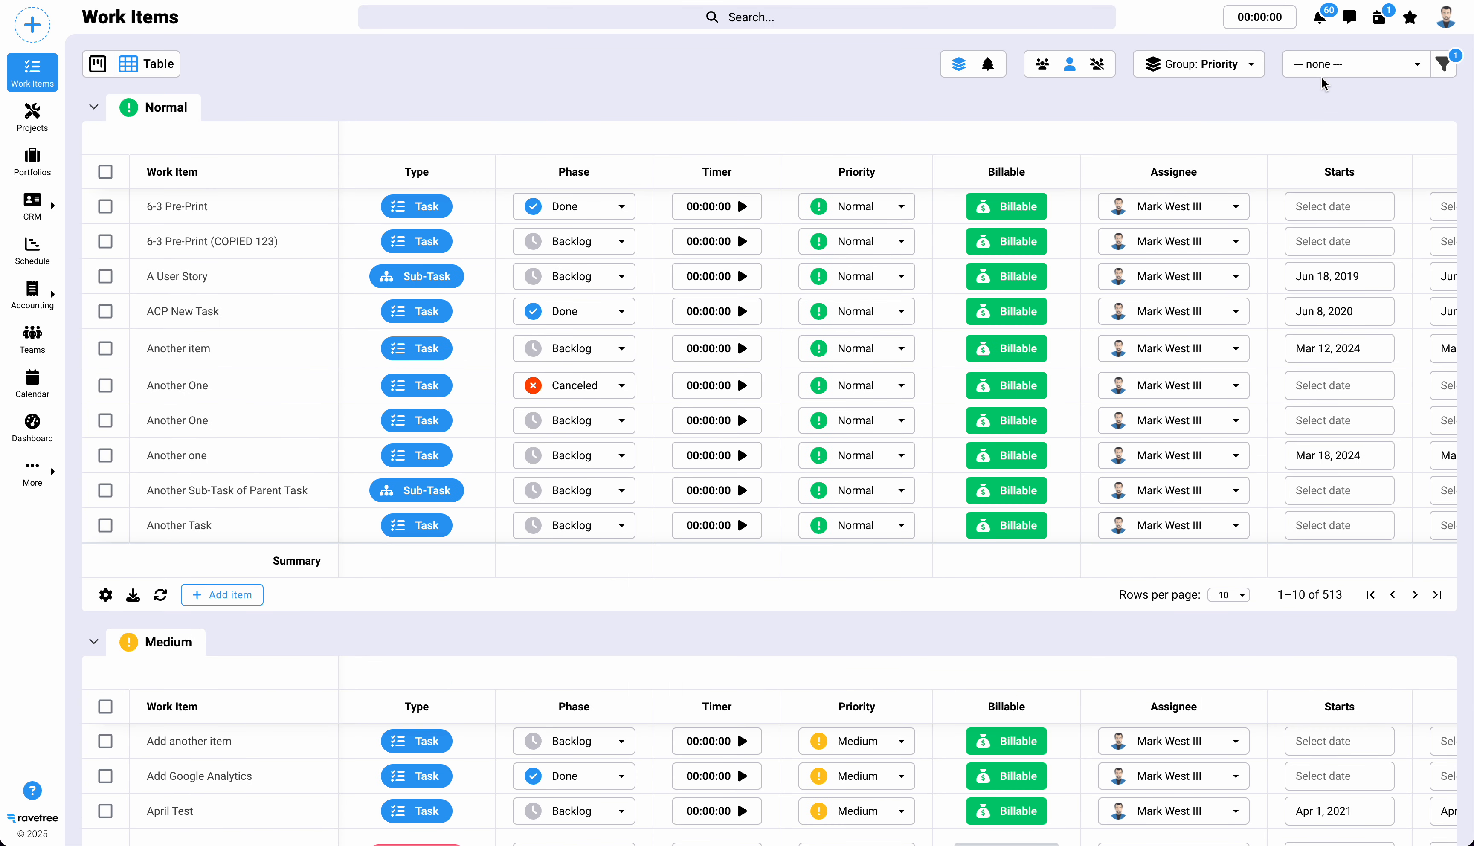
pyautogui.click(1238, 64)
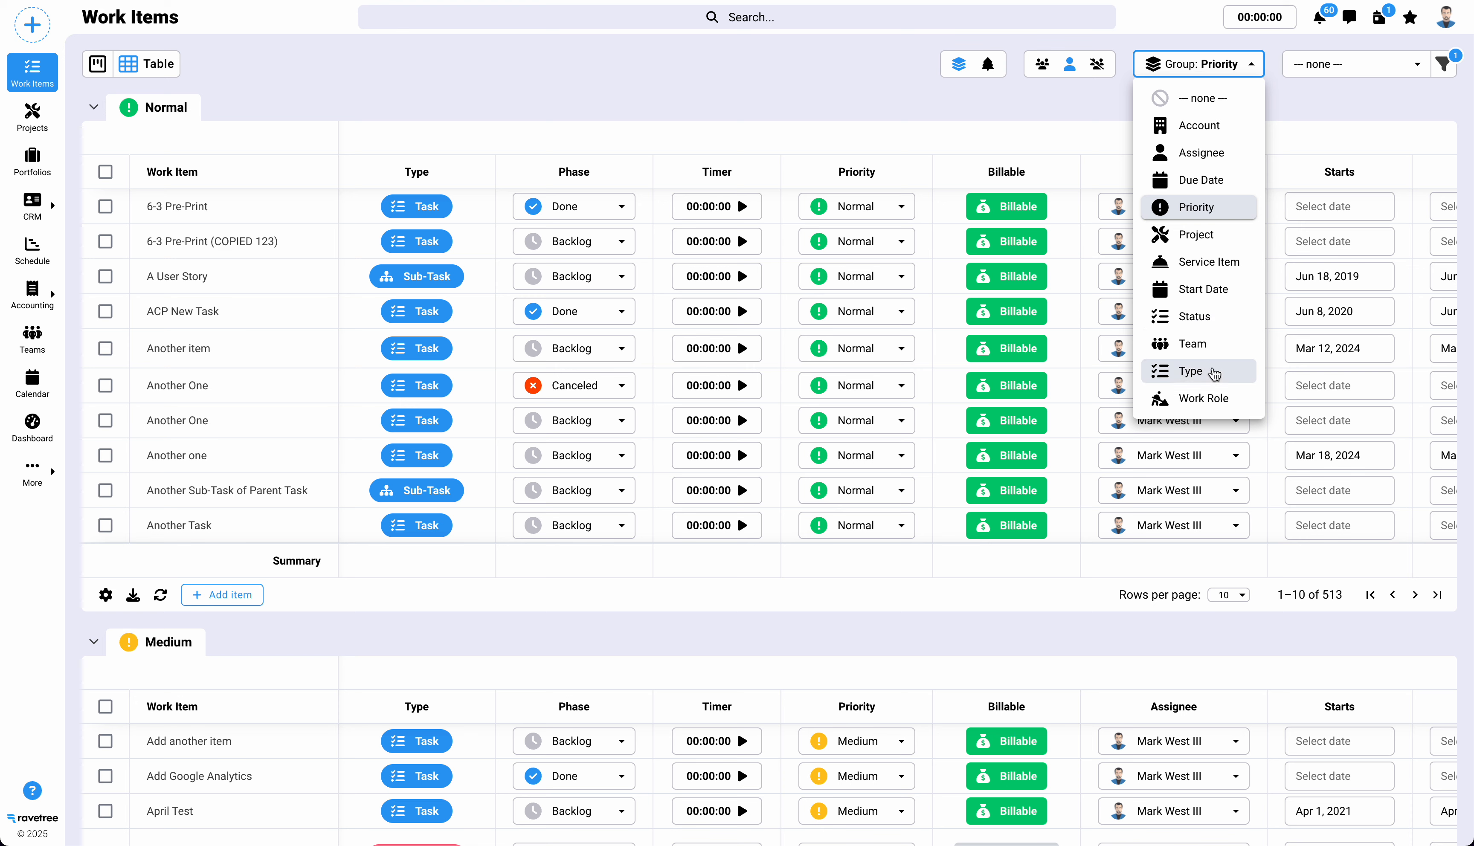
pyautogui.click(1212, 373)
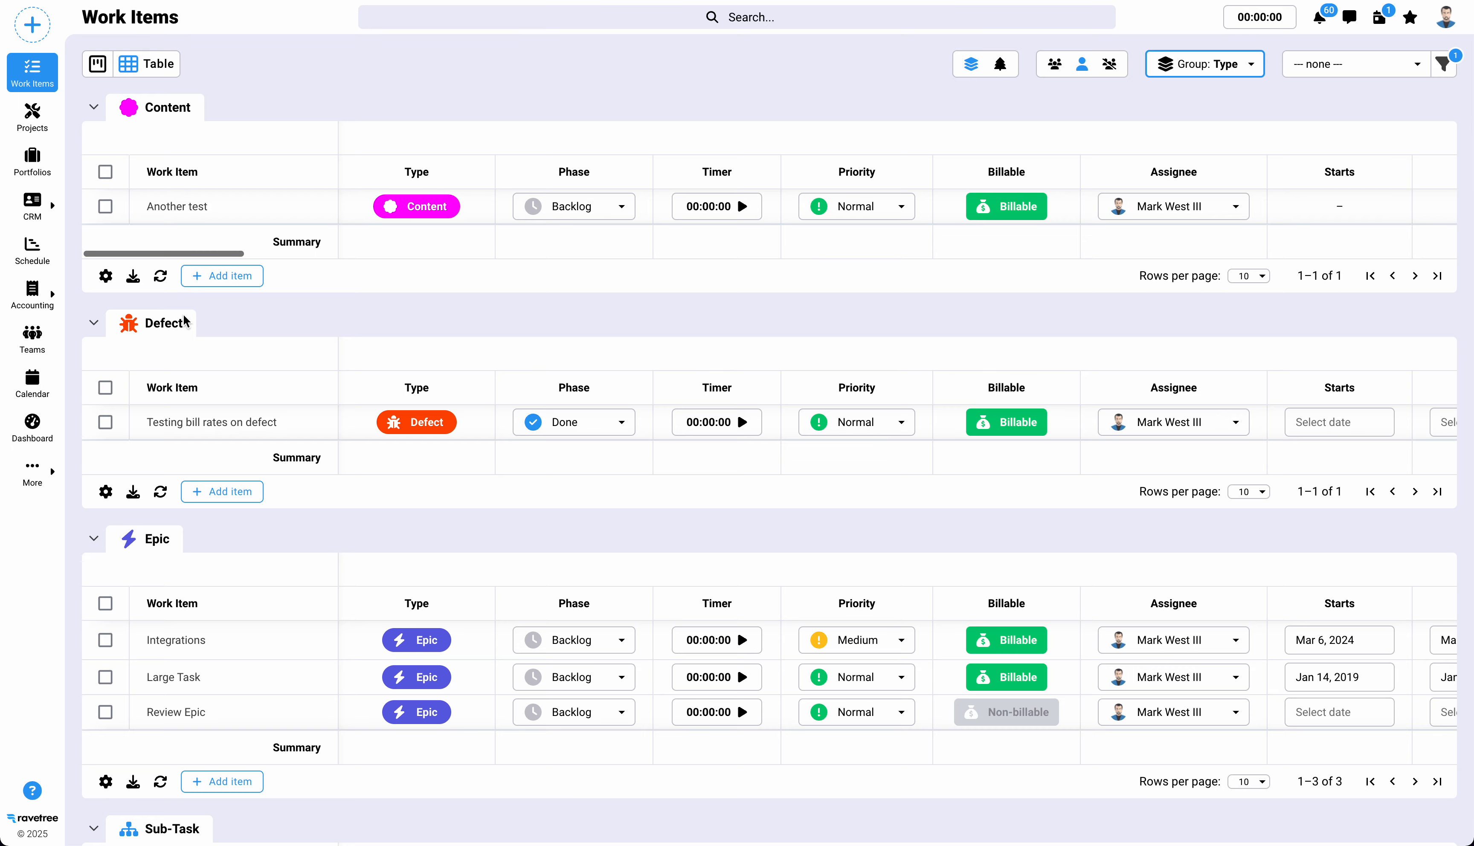
# Look through the work items grouped by type, from the Content group down to User Story and back
pyautogui.scroll(-10, 652, 556)
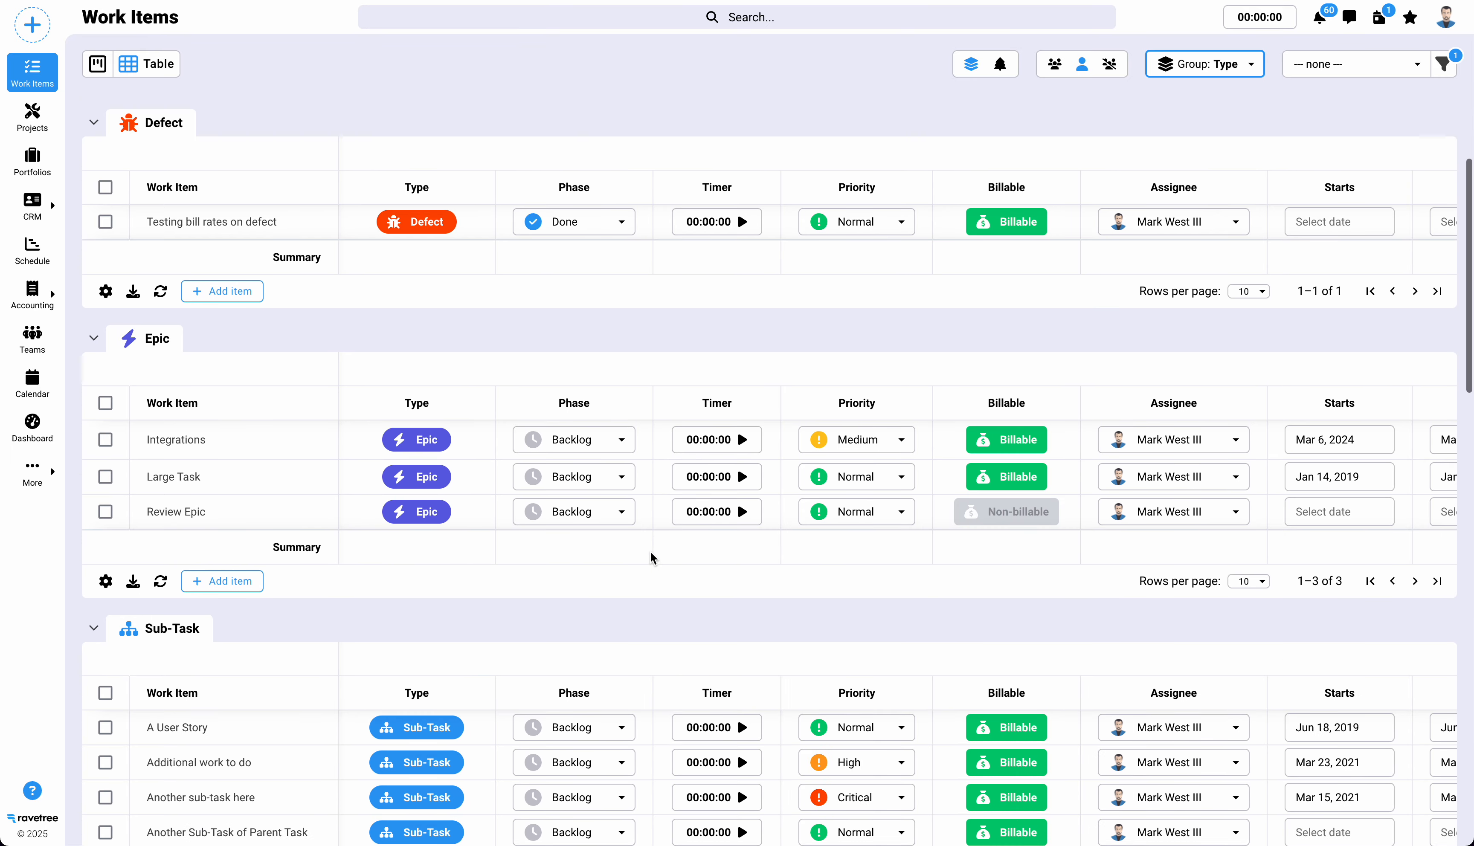
pyautogui.scroll(-1, 652, 556)
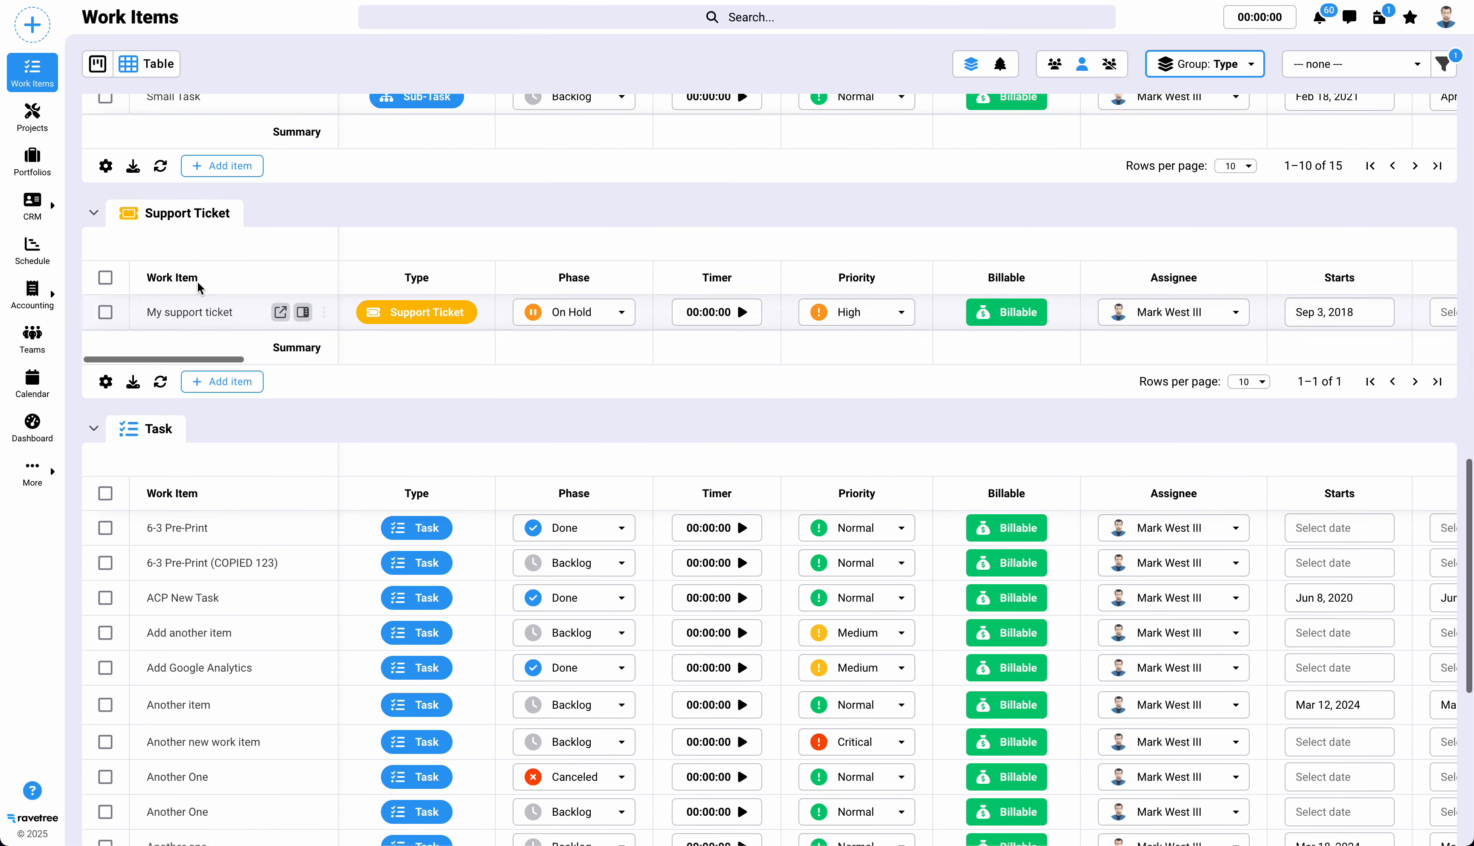
pyautogui.scroll(-6, 665, 338)
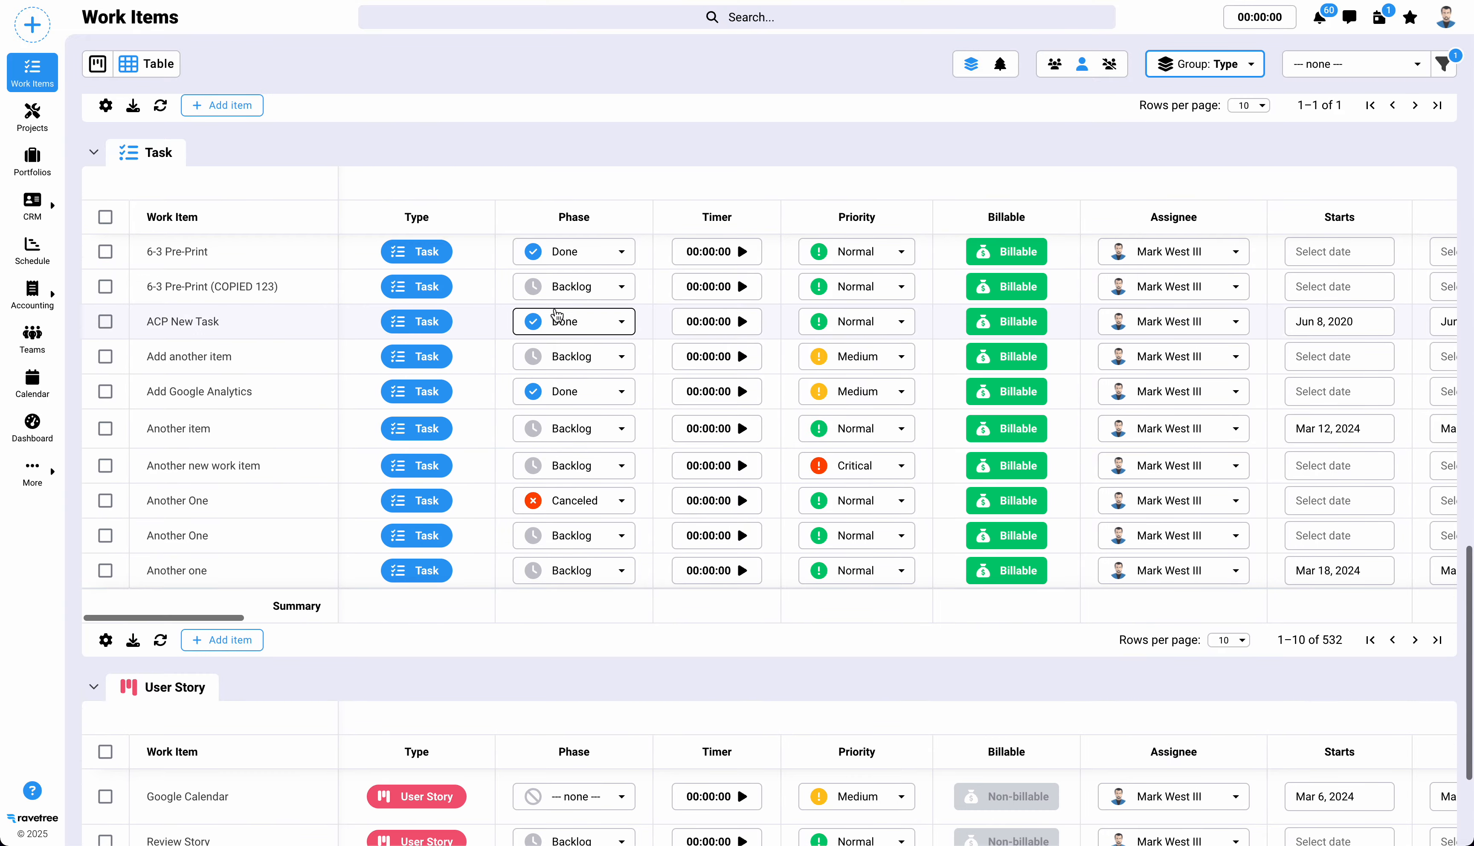
pyautogui.scroll(20, 793, 429)
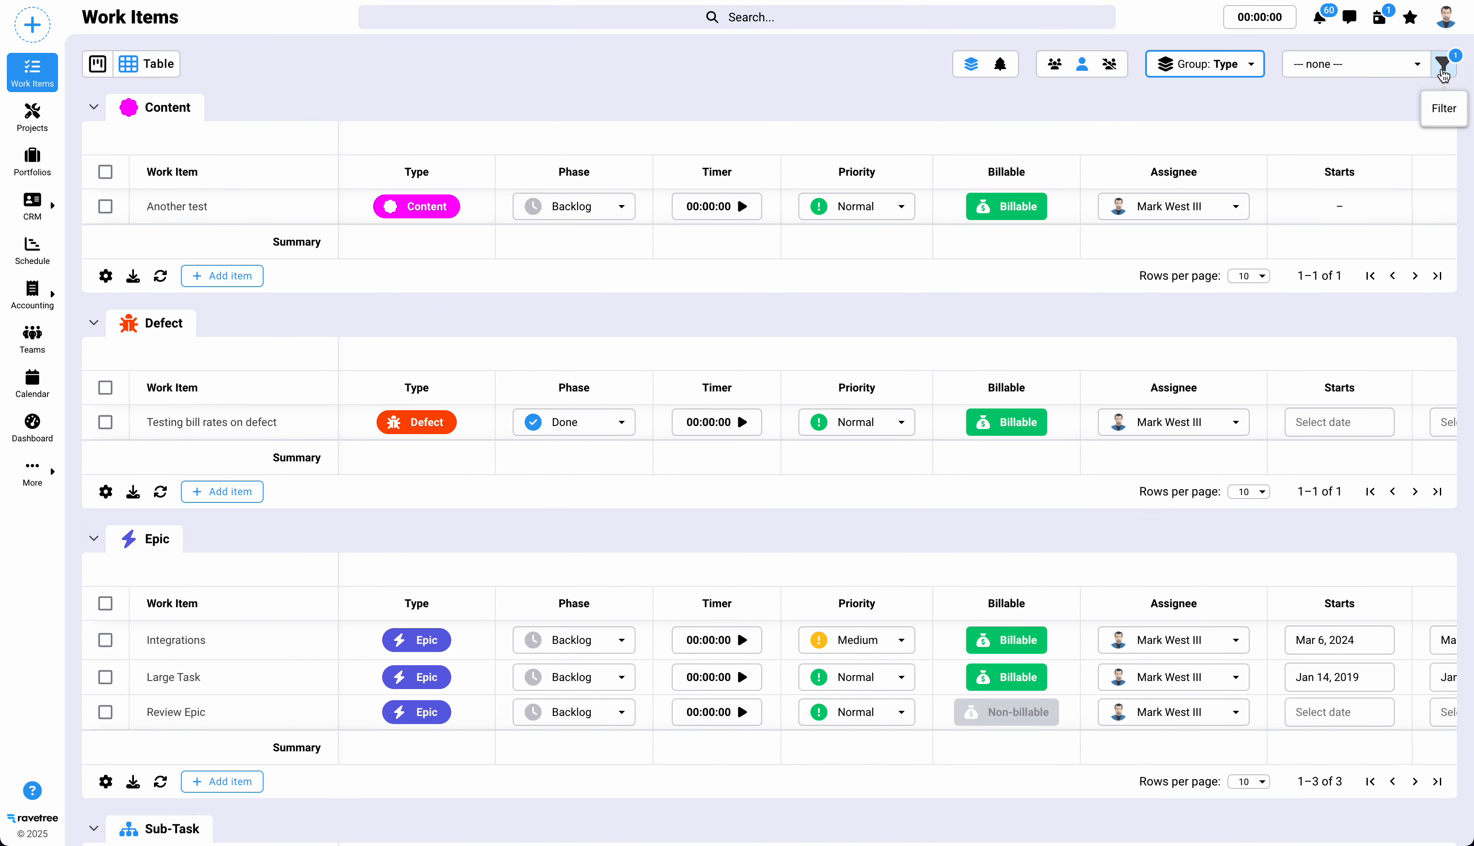
# Open the work item filters and examine the available Type filter options
pyautogui.click(1444, 66)
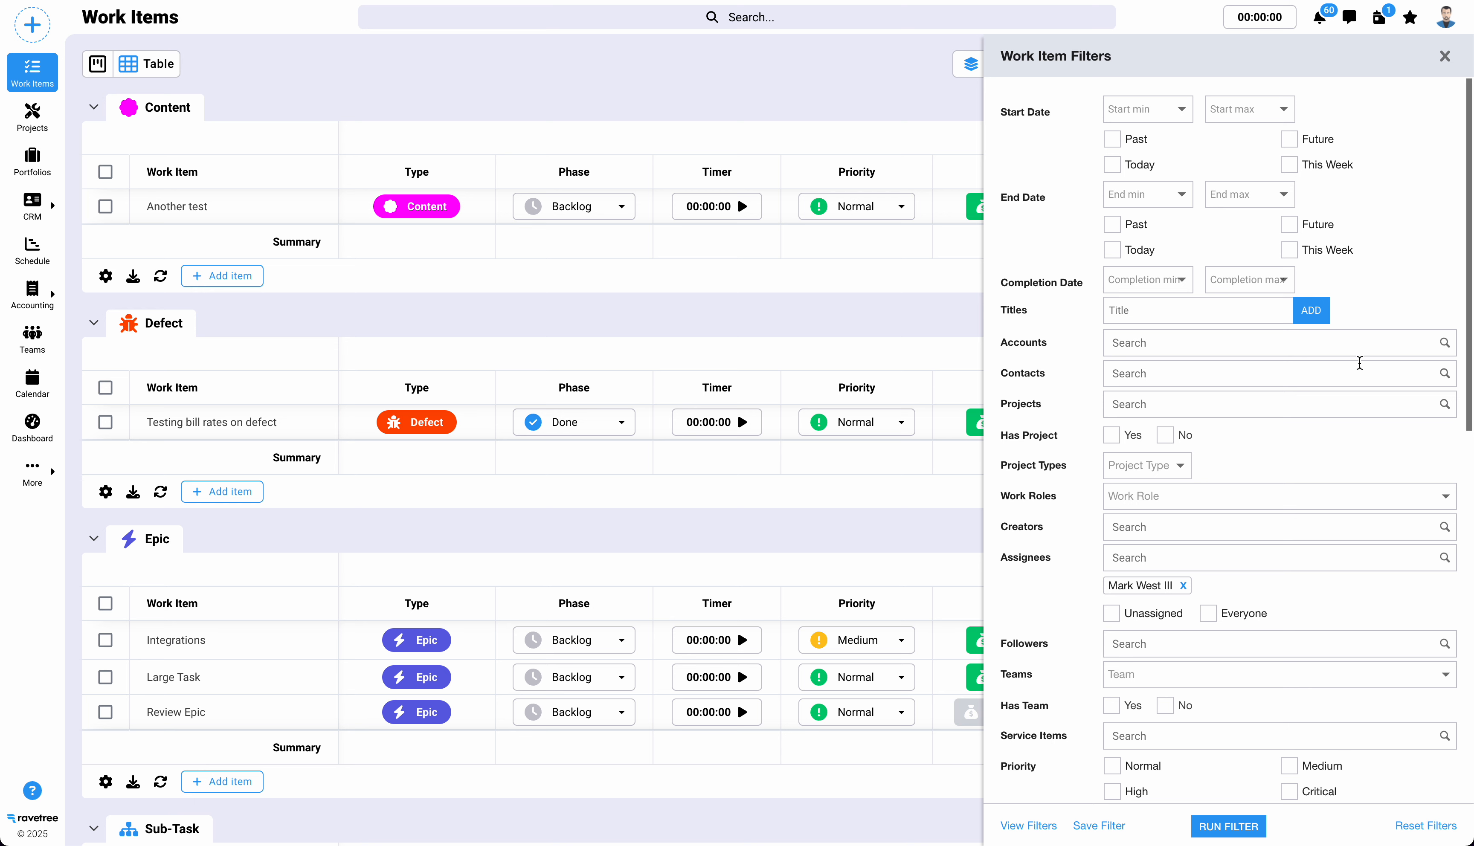
pyautogui.scroll(-5, 1360, 363)
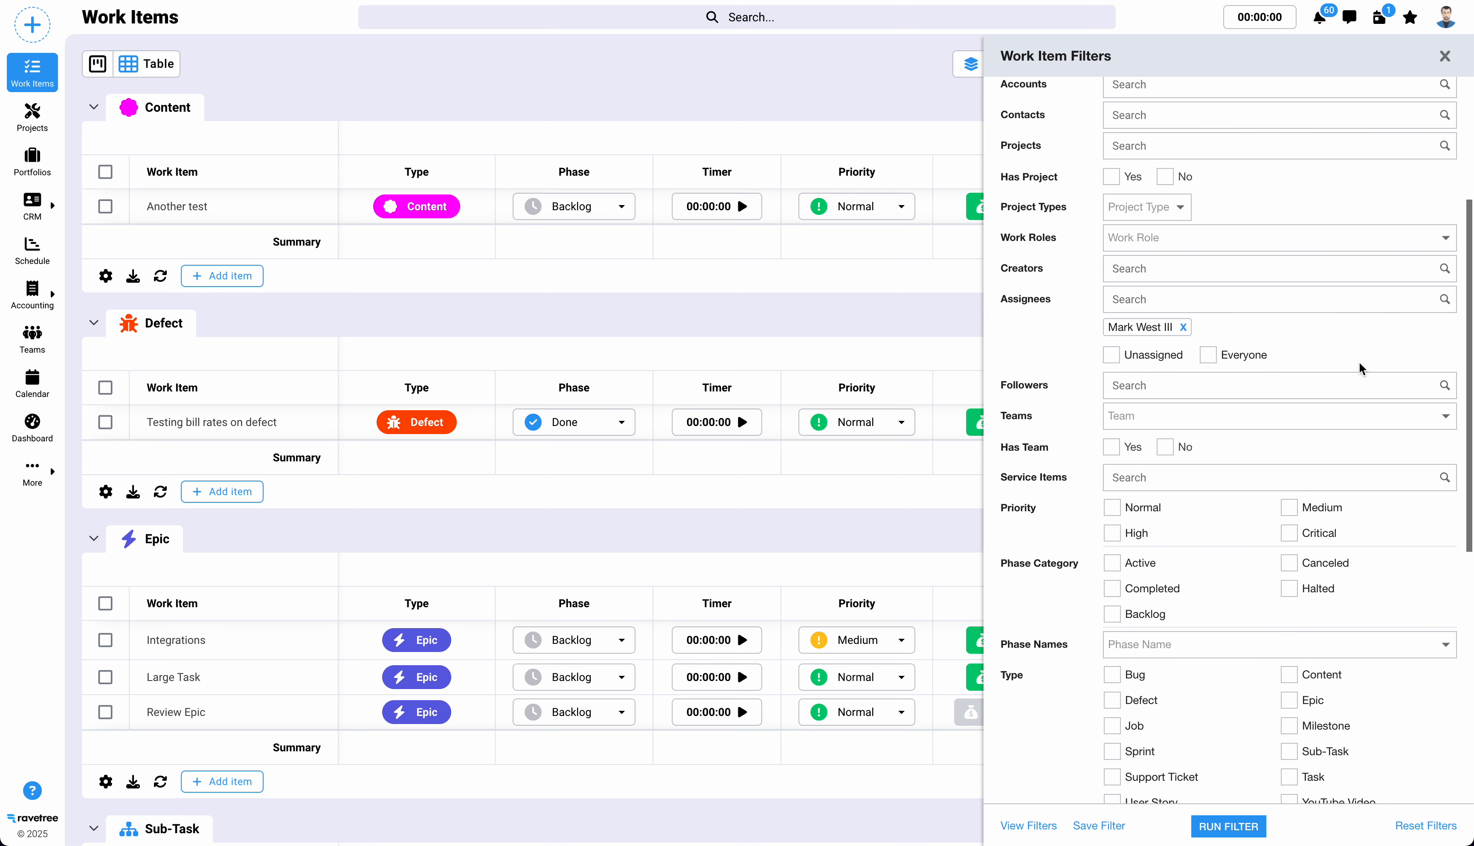
pyautogui.scroll(-1, 1359, 368)
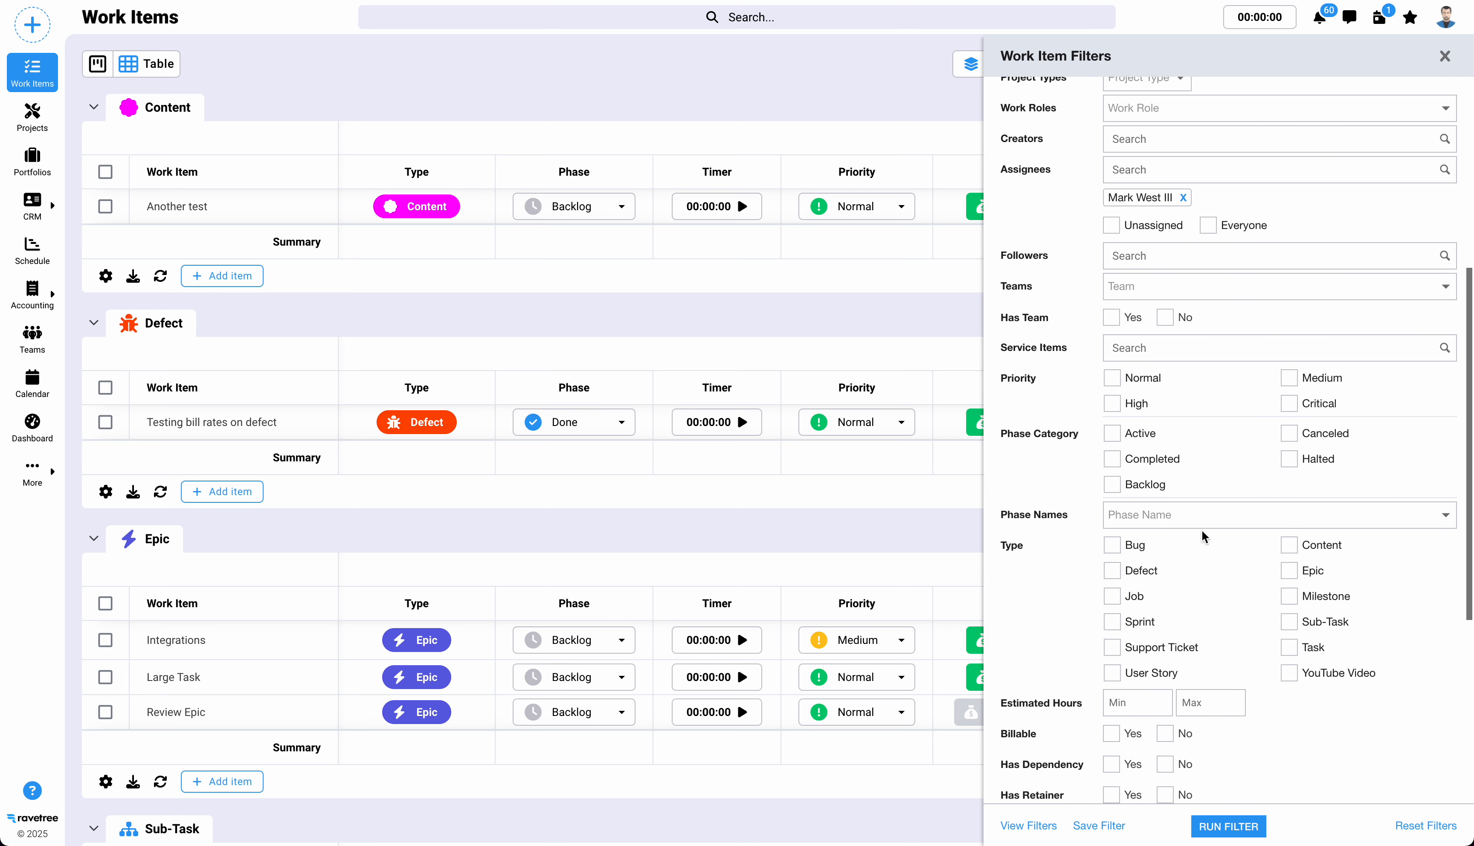